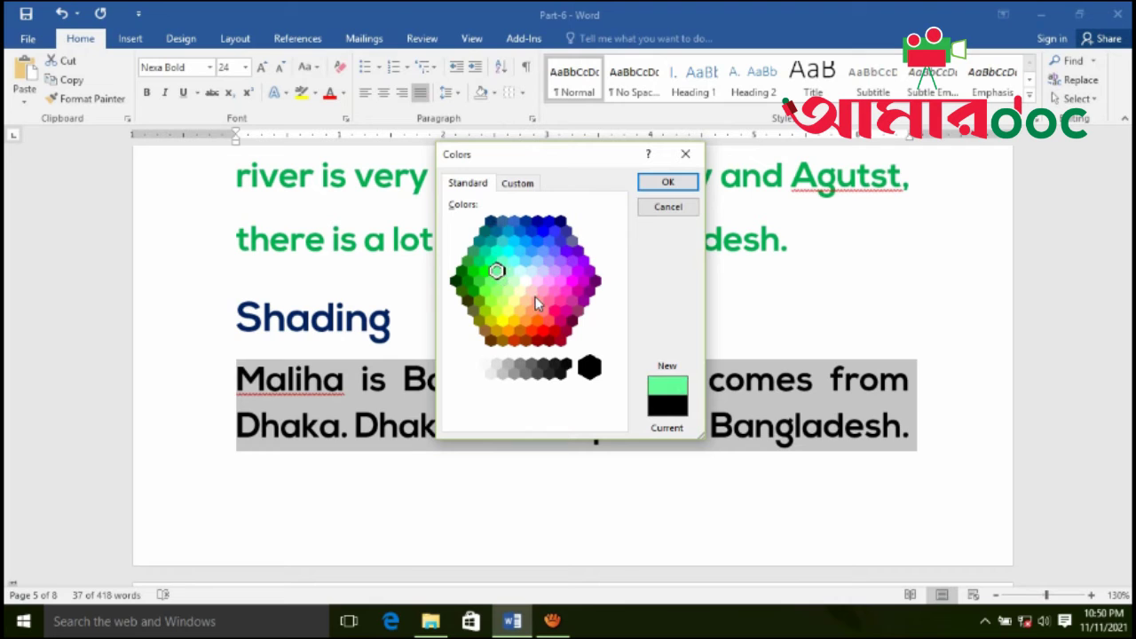
# Shade the selected paragraph under the Shading heading with a blue from the standard colors, and clear that shading again.
pyautogui.click(533, 231)
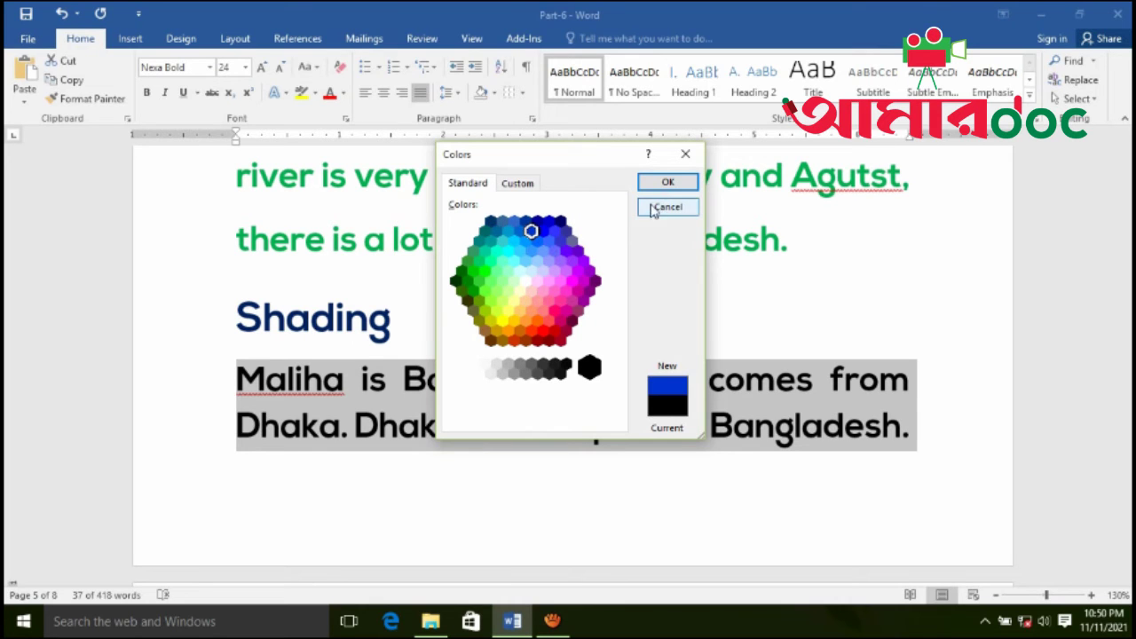
pyautogui.click(666, 182)
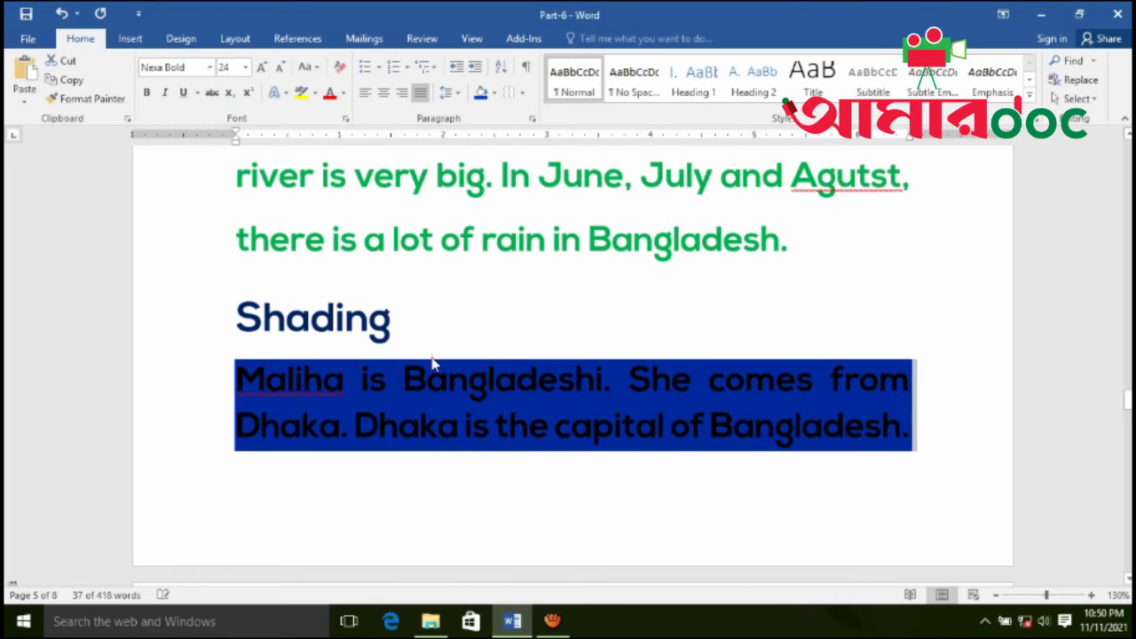
pyautogui.click(495, 95)
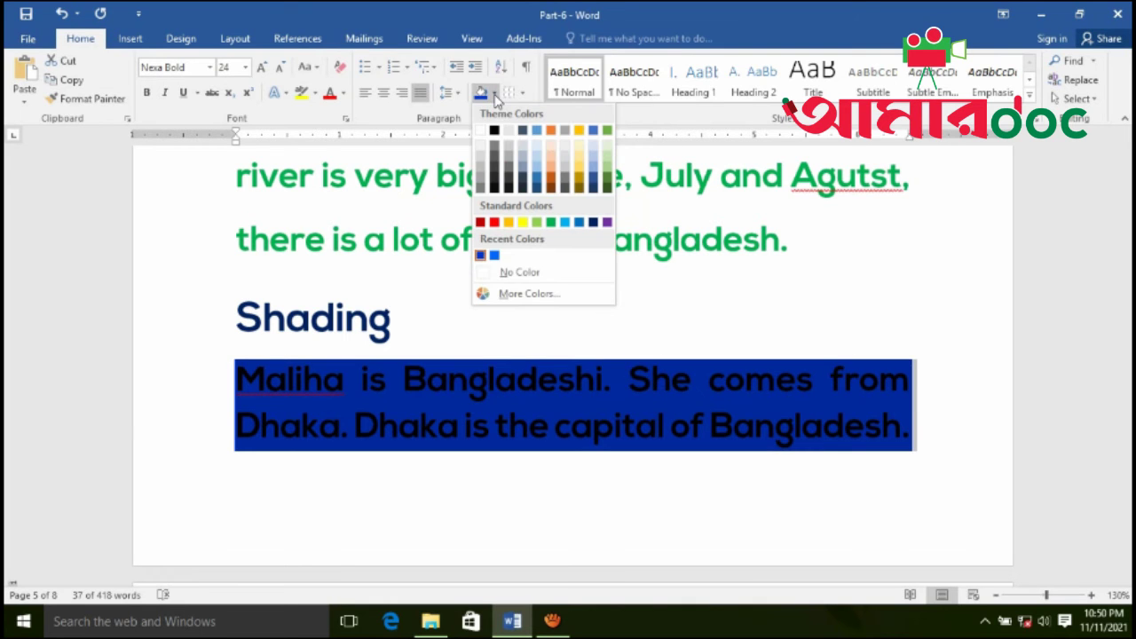
pyautogui.press('Escape')
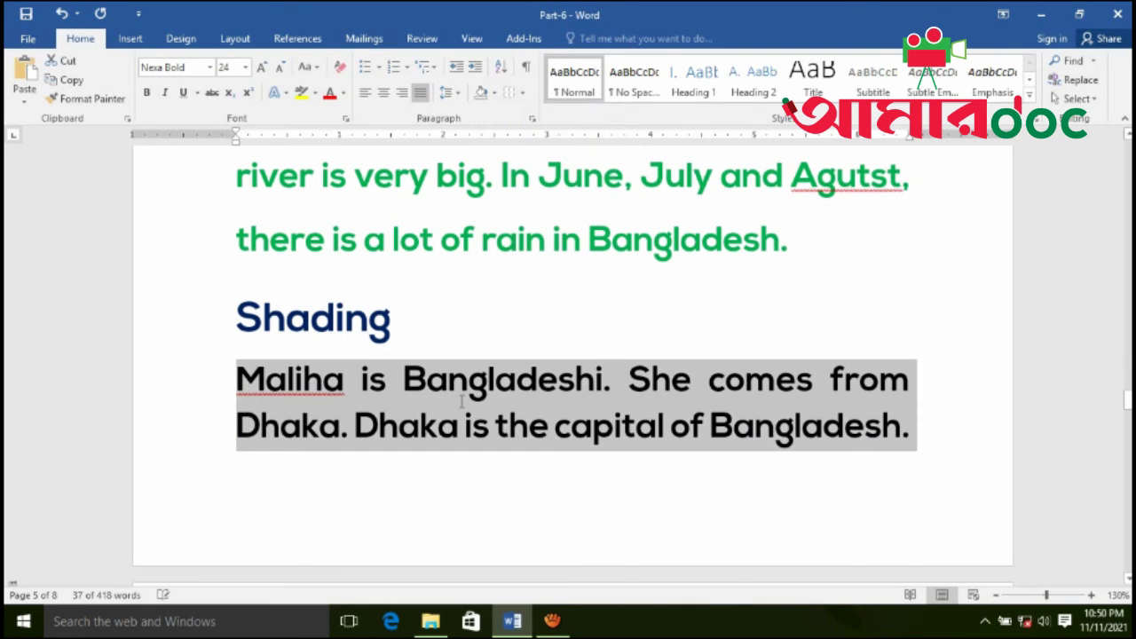
# Select the whole paragraph under the Borders heading and remove its borders with No Border.
pyautogui.press('pagedown')
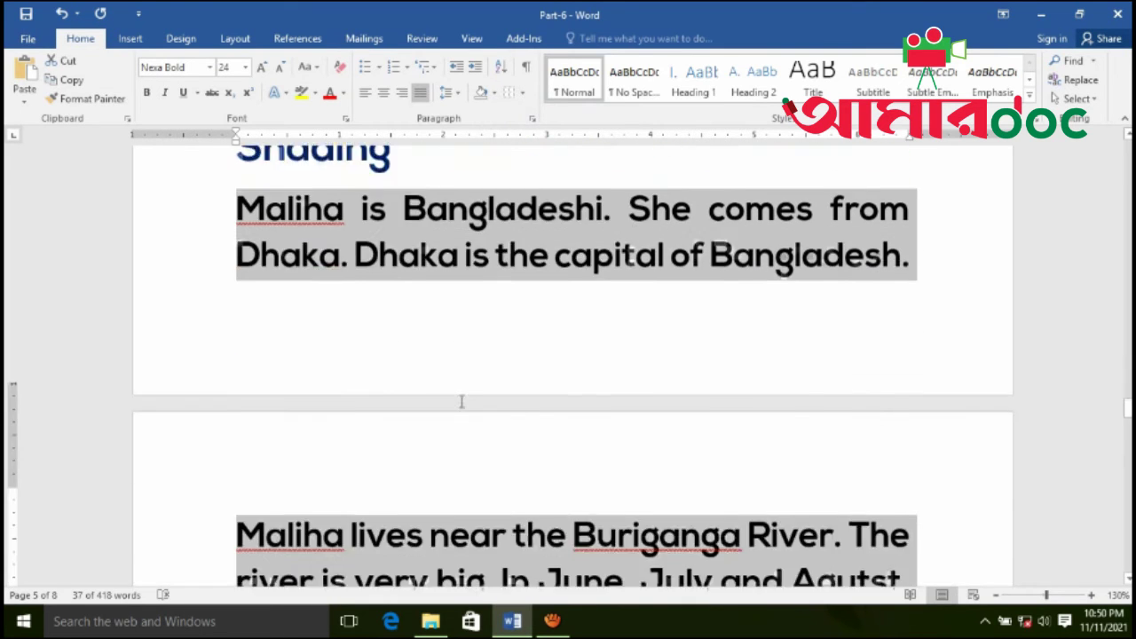
pyautogui.click(237, 367)
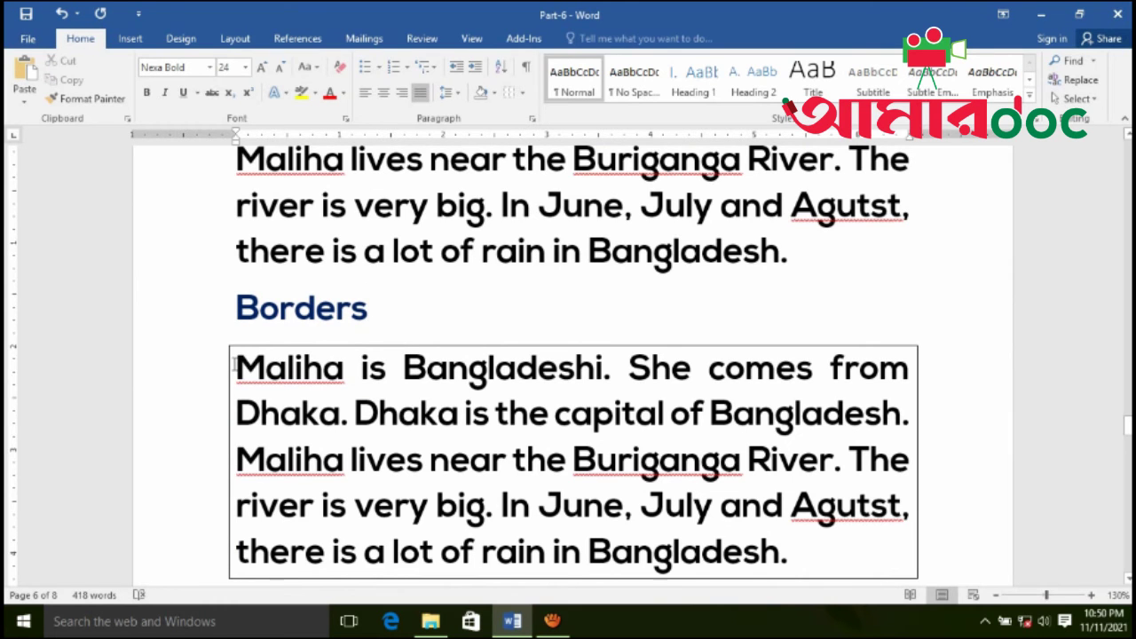
pyautogui.scroll(-3, 779, 401)
pyautogui.moveTo(801, 409); pyautogui.dragTo(268, 222)
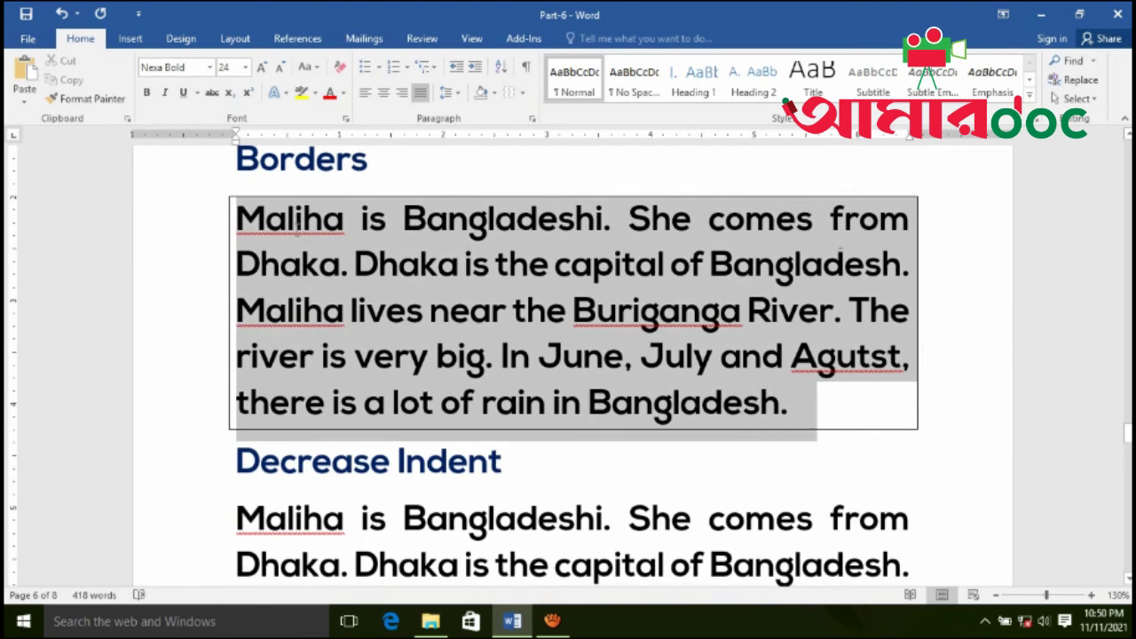
pyautogui.click(521, 93)
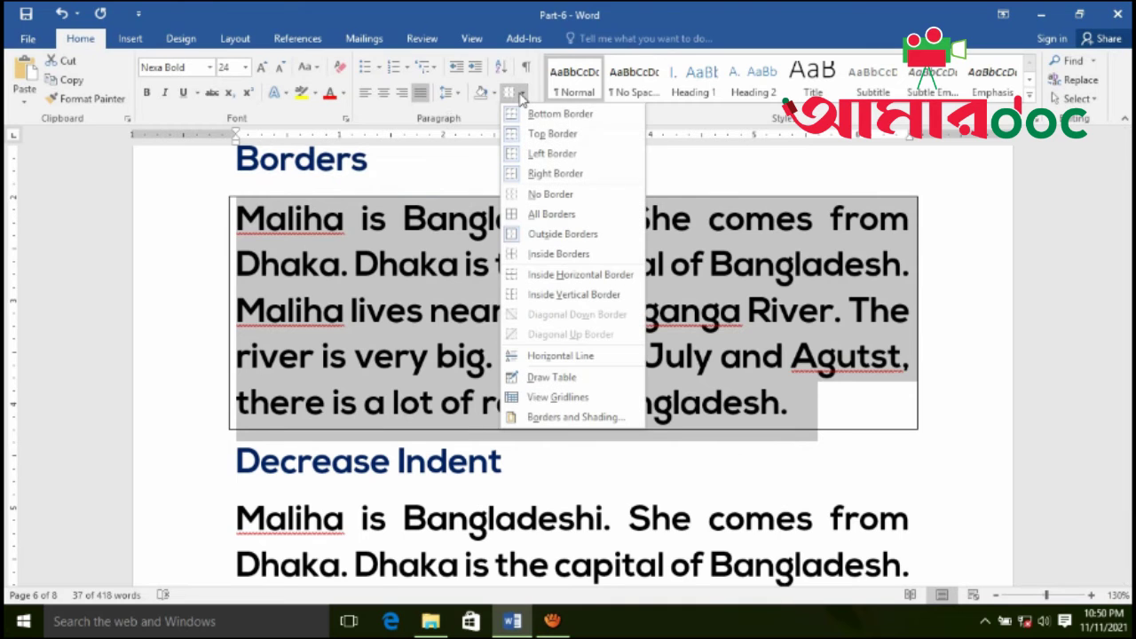
pyautogui.click(546, 195)
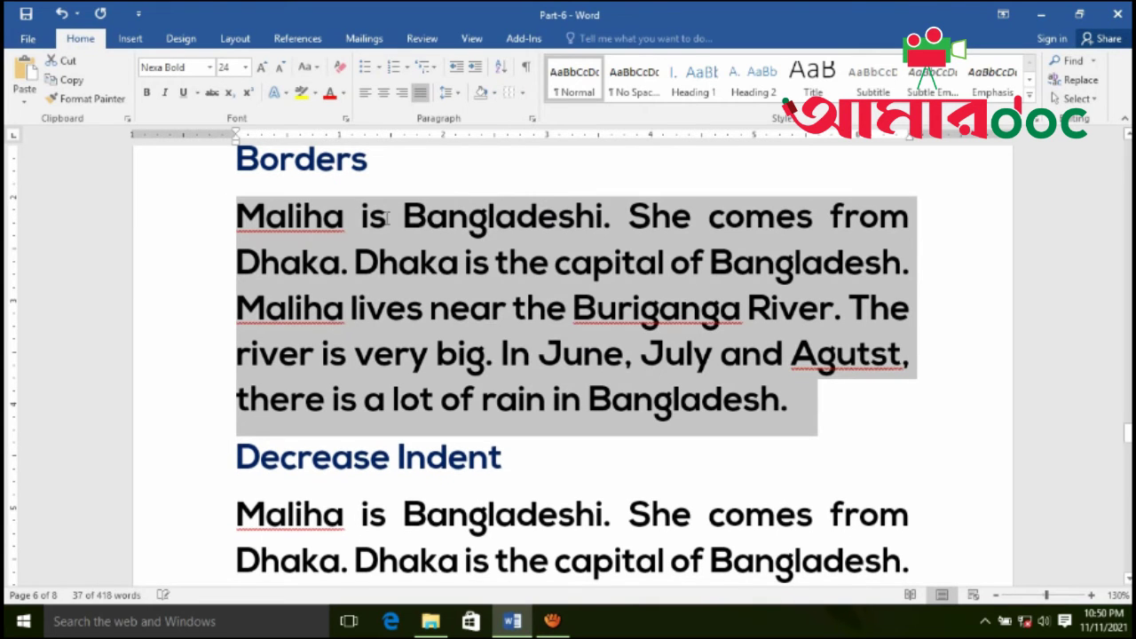
# Apply All Borders to the selected paragraph under the Borders heading, and strip them off again with No Border.
pyautogui.click(522, 93)
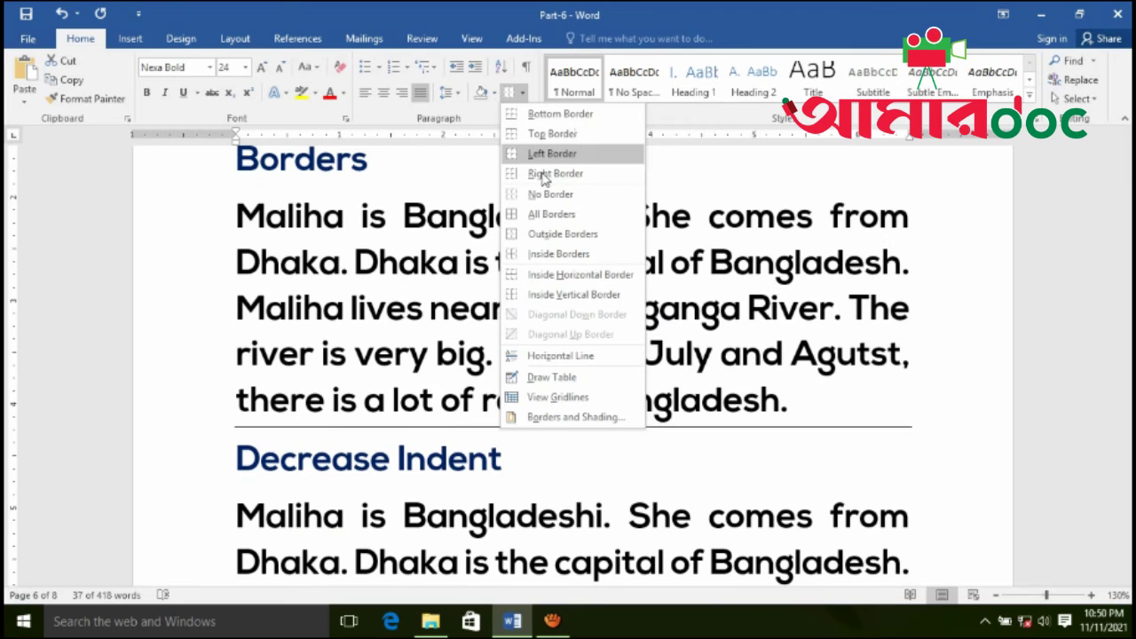
pyautogui.click(545, 214)
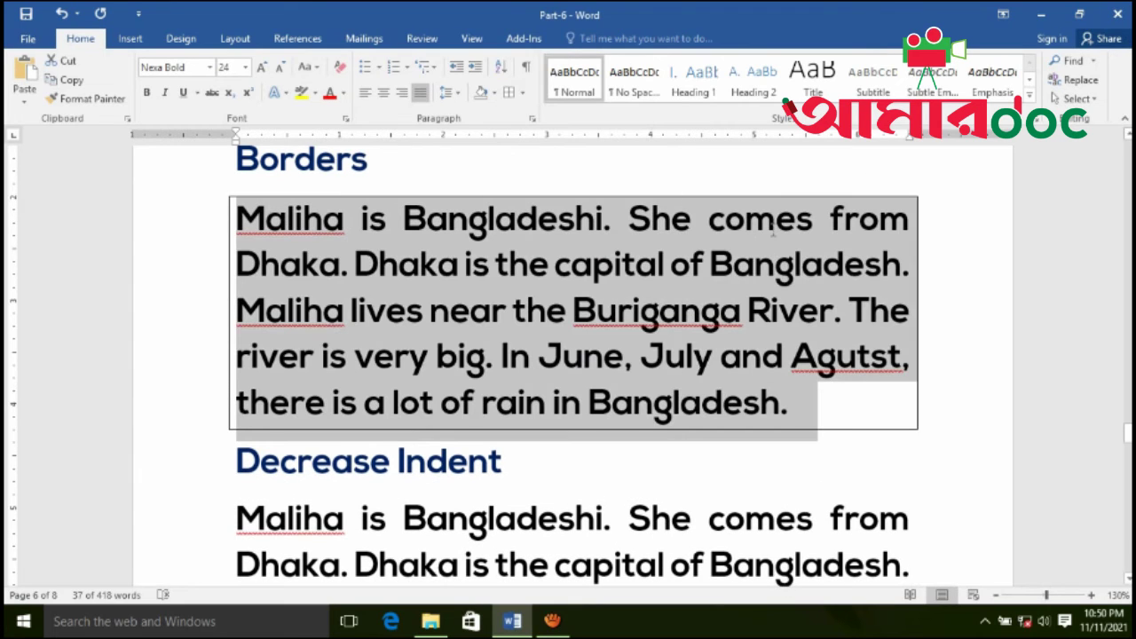
pyautogui.click(522, 93)
pyautogui.click(474, 190)
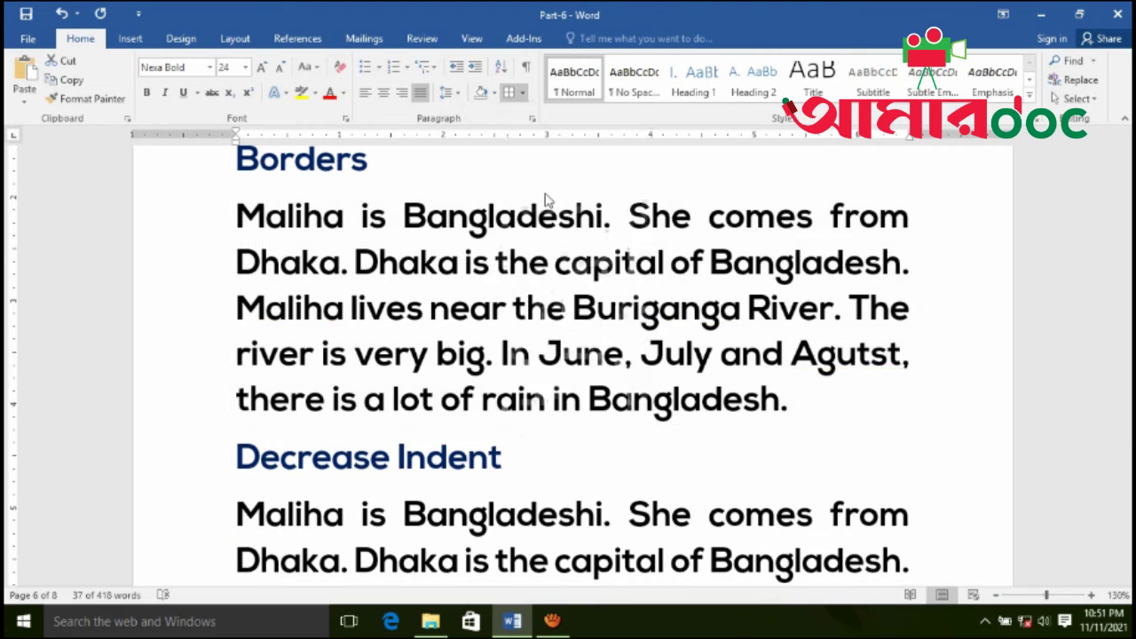
pyautogui.scroll(1, 276, 275)
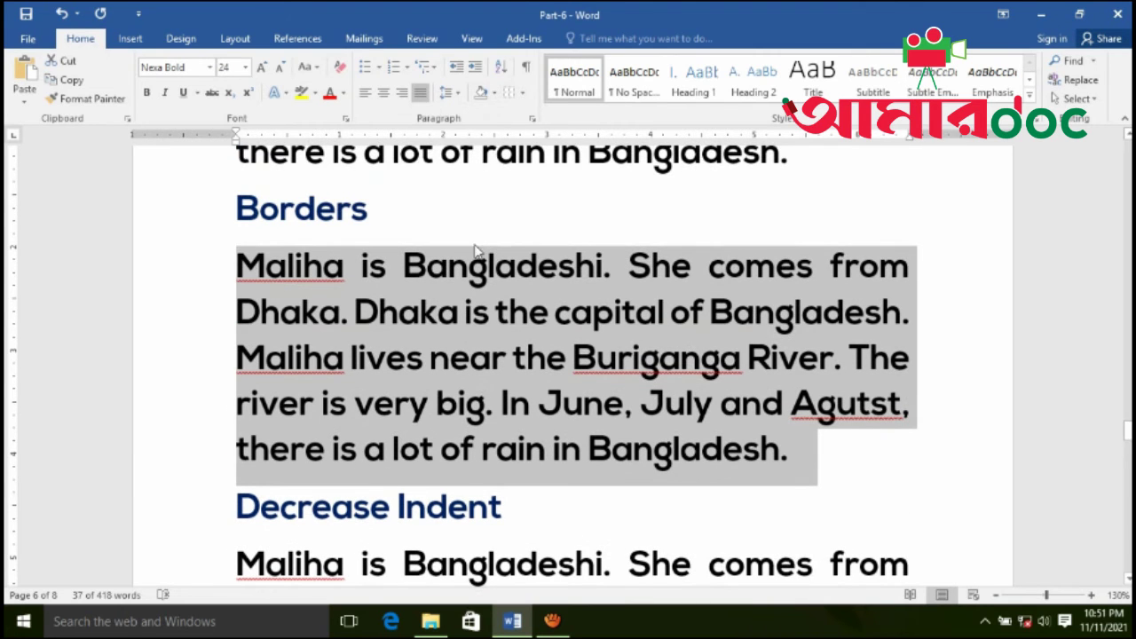
pyautogui.click(523, 95)
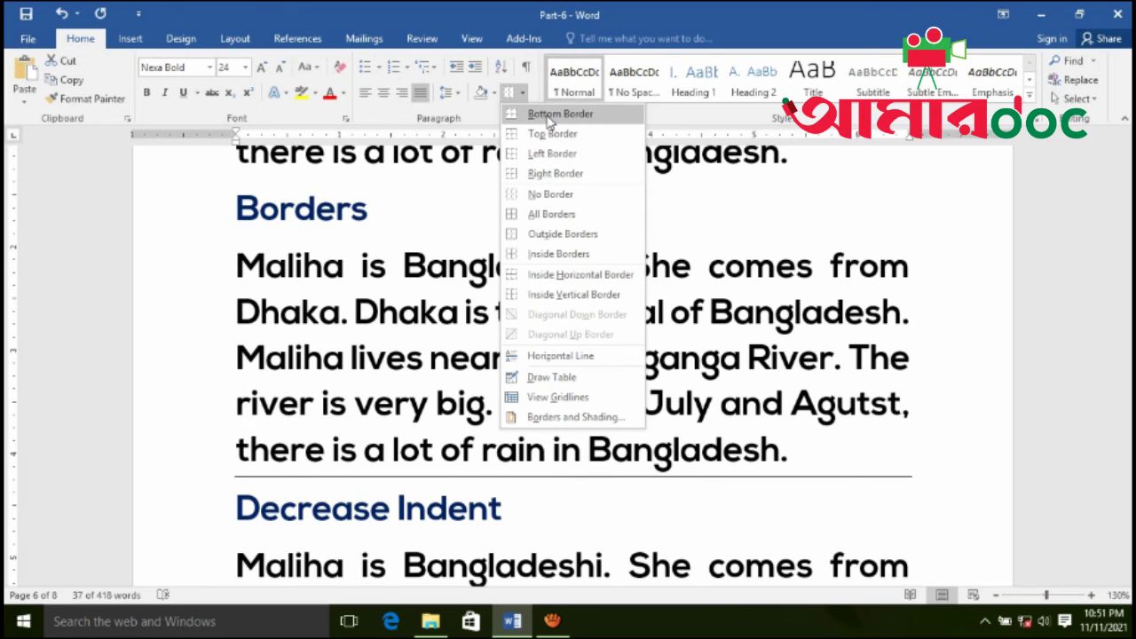
pyautogui.click(542, 195)
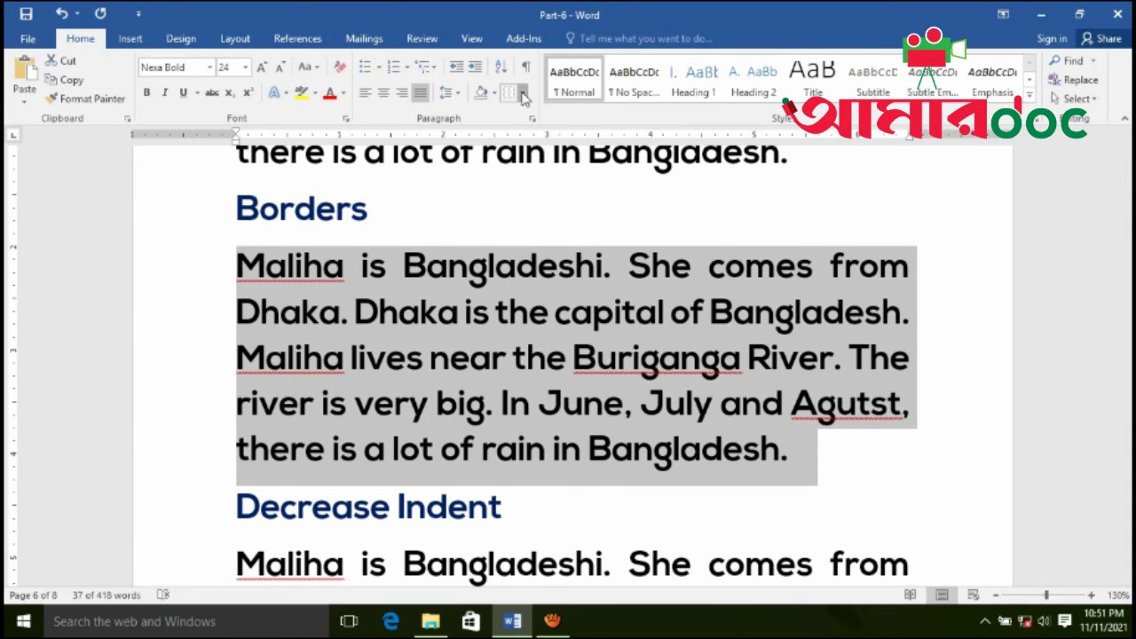
# Put All Borders around the selected paragraph under the Borders heading and deselect the text.
pyautogui.click(523, 93)
pyautogui.click(533, 213)
pyautogui.click(404, 319)
# Increase the indent of the paragraph under the Decrease Indent heading by one level, and decrease it back by one level.
pyautogui.scroll(-5, 297, 468)
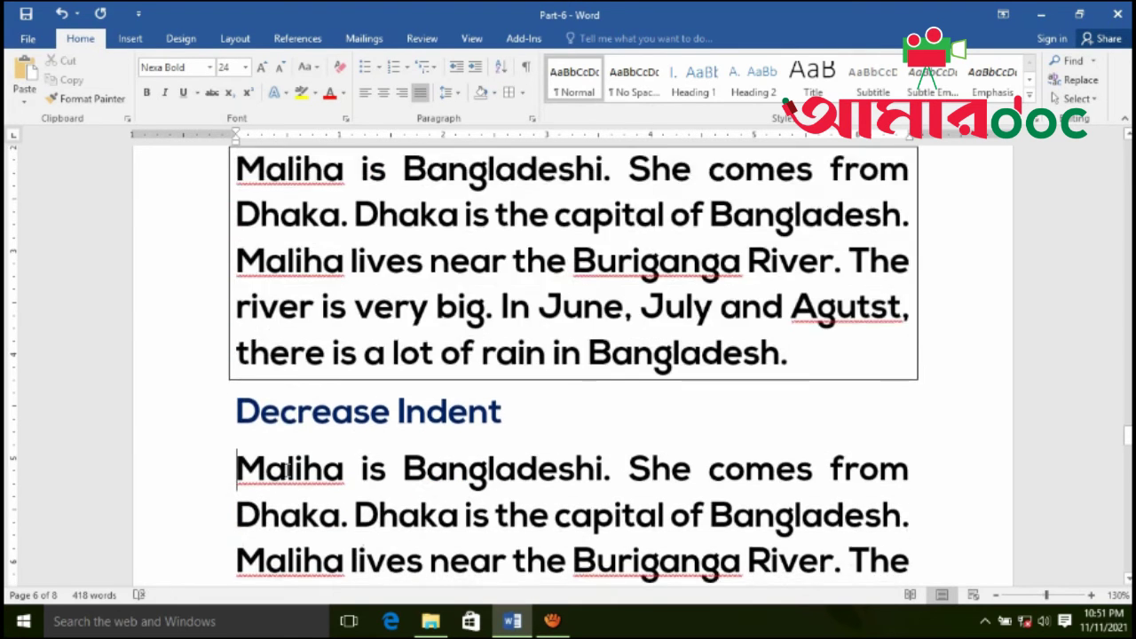
pyautogui.moveTo(238, 317); pyautogui.dragTo(824, 495)
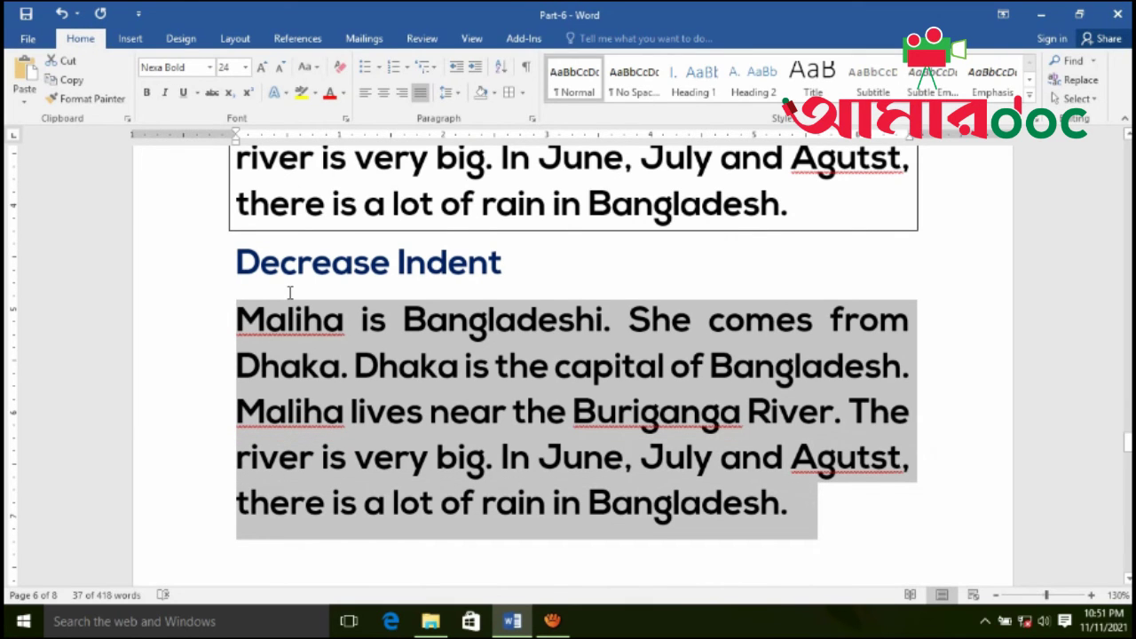
pyautogui.click(476, 69)
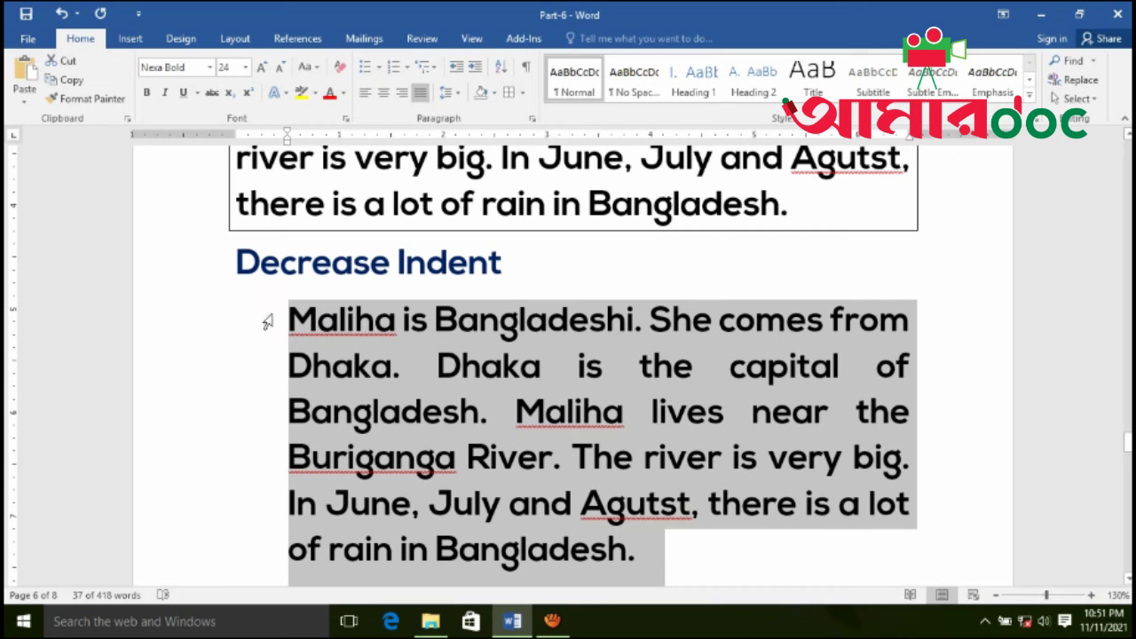
pyautogui.click(456, 69)
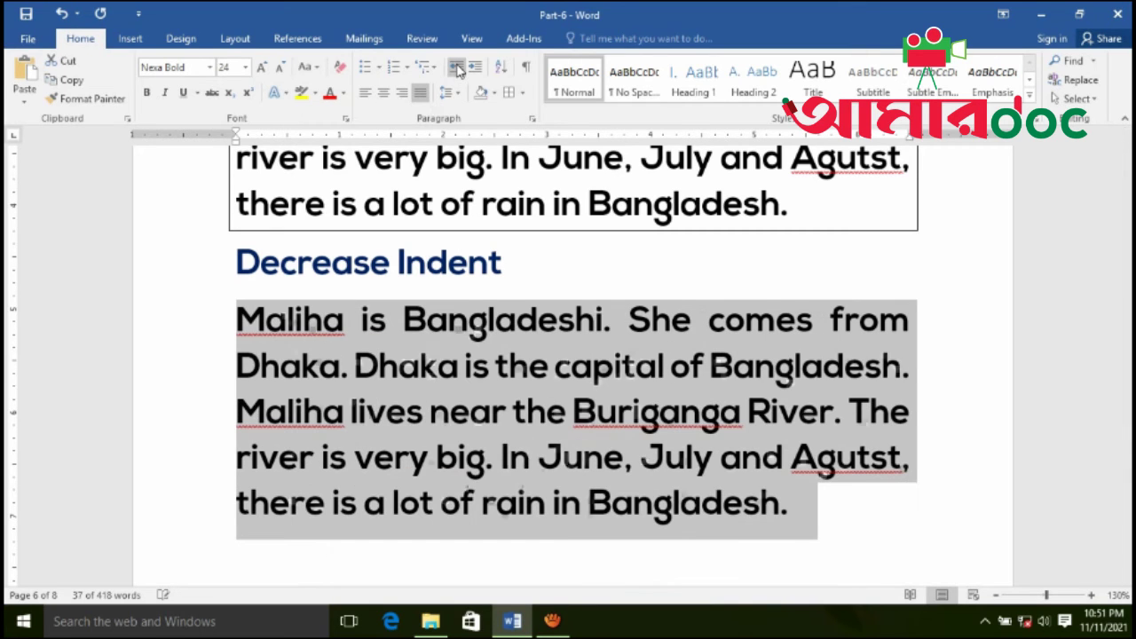
pyautogui.click(241, 326)
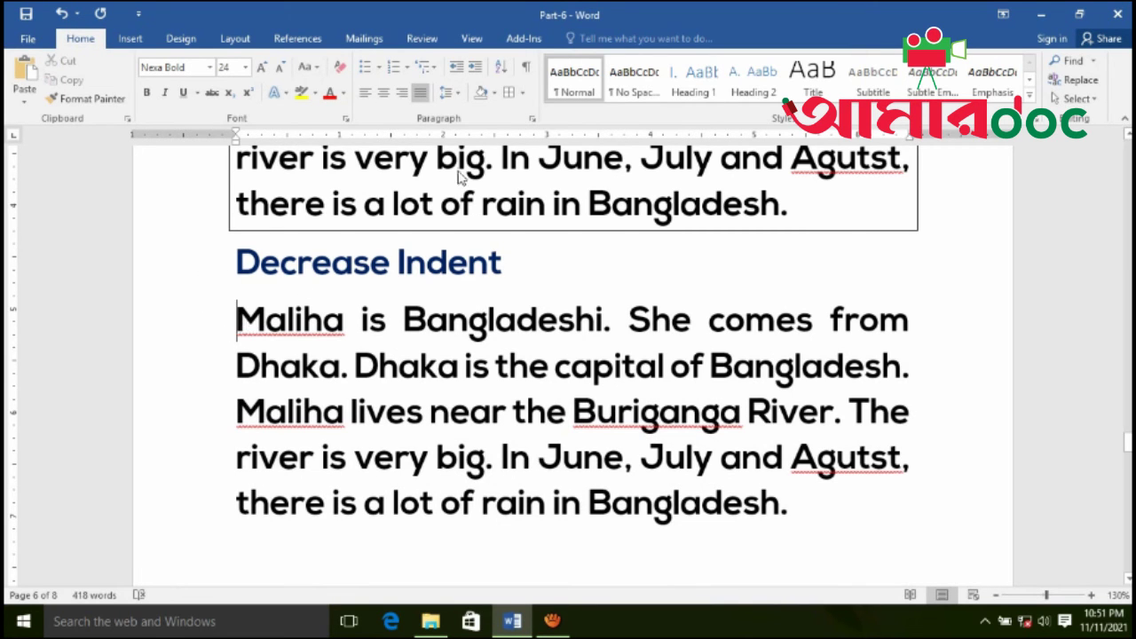
# Select the paragraph under the Increase Indent heading and decrease its indent by one level.
pyautogui.scroll(-1, 435, 346)
pyautogui.scroll(-6, 435, 353)
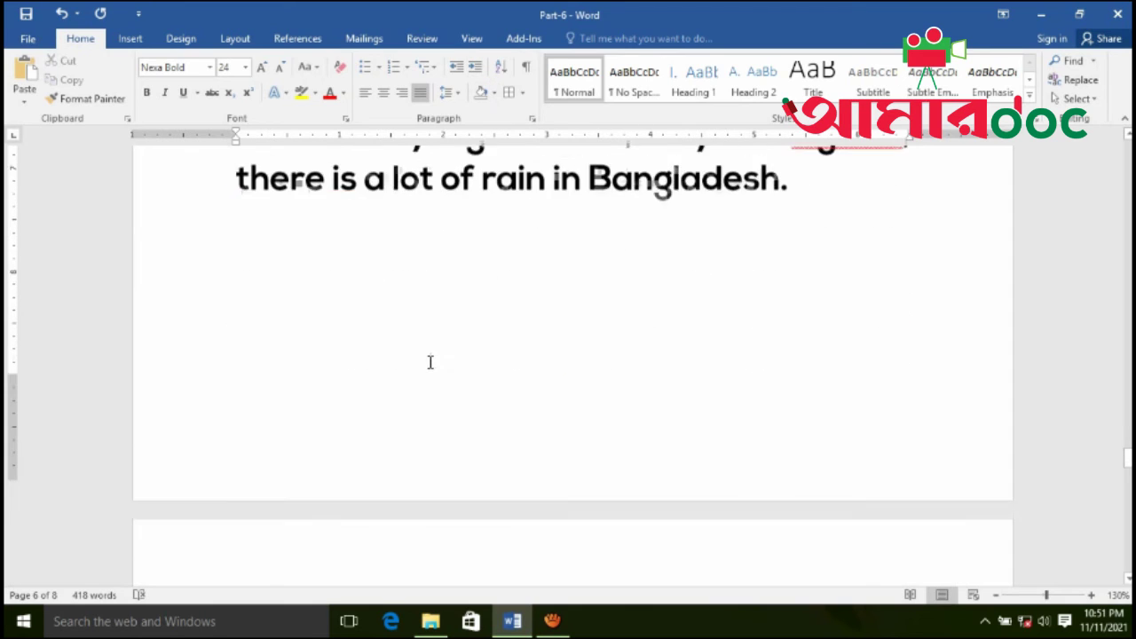
pyautogui.moveTo(290, 278); pyautogui.dragTo(652, 500)
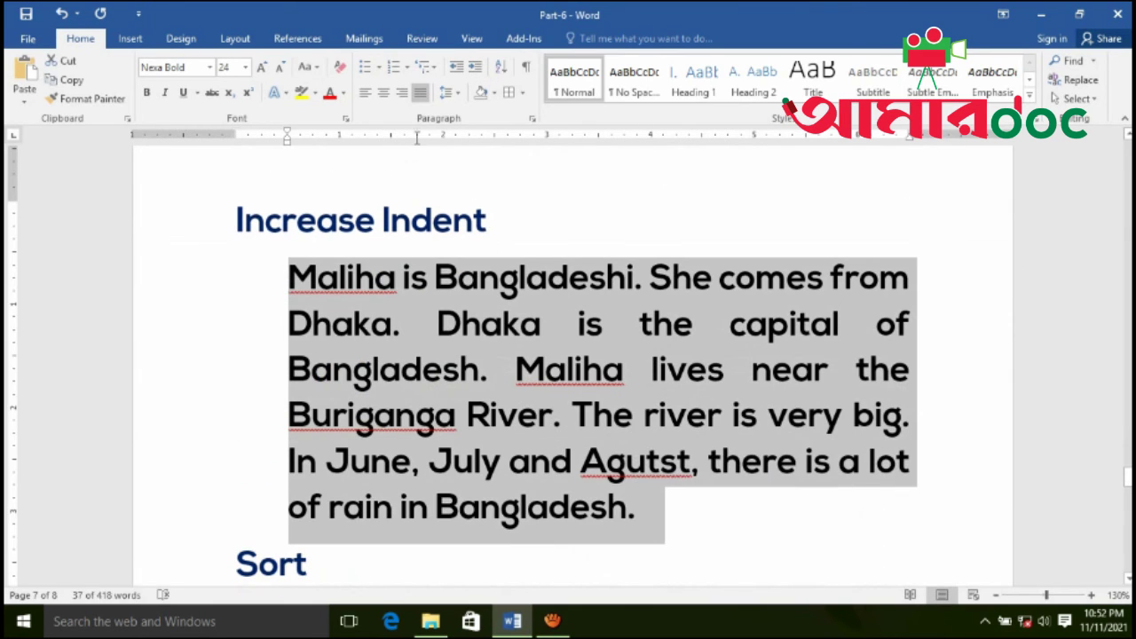
pyautogui.click(456, 67)
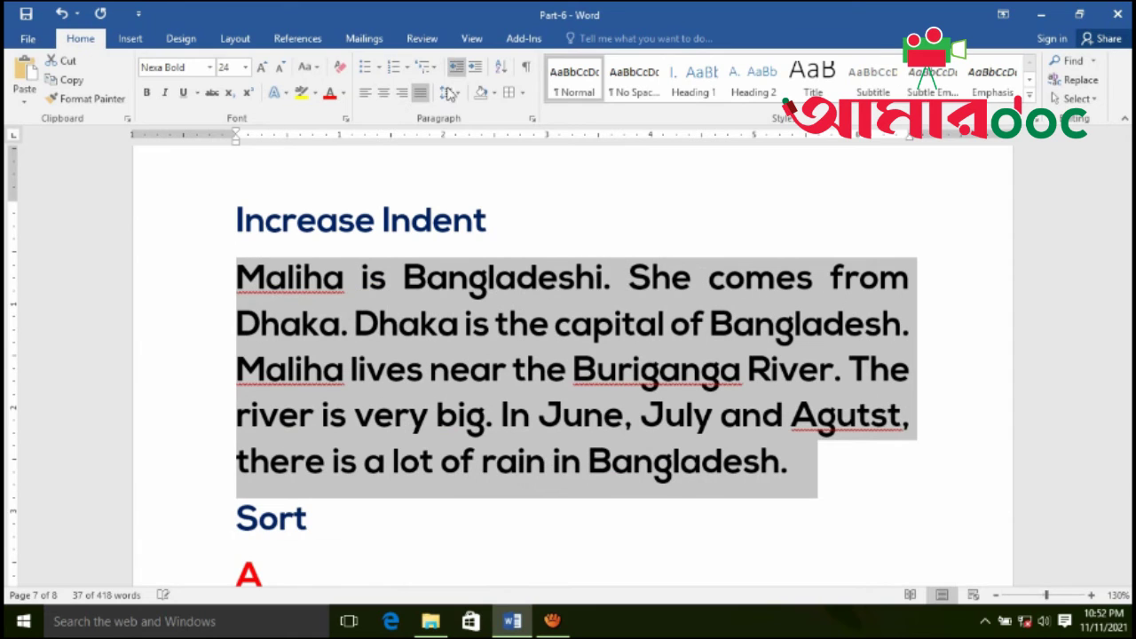
# Increase the indent of the paragraph under the Increase Indent heading by three levels, and decrease it by two levels.
pyautogui.click(239, 283)
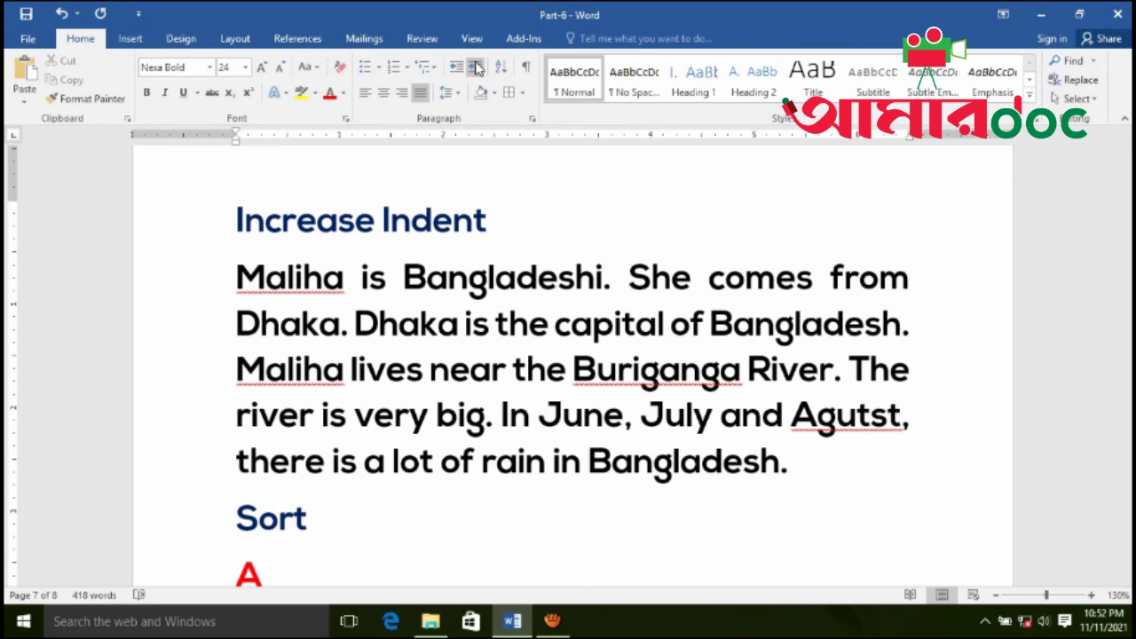
pyautogui.click(478, 69)
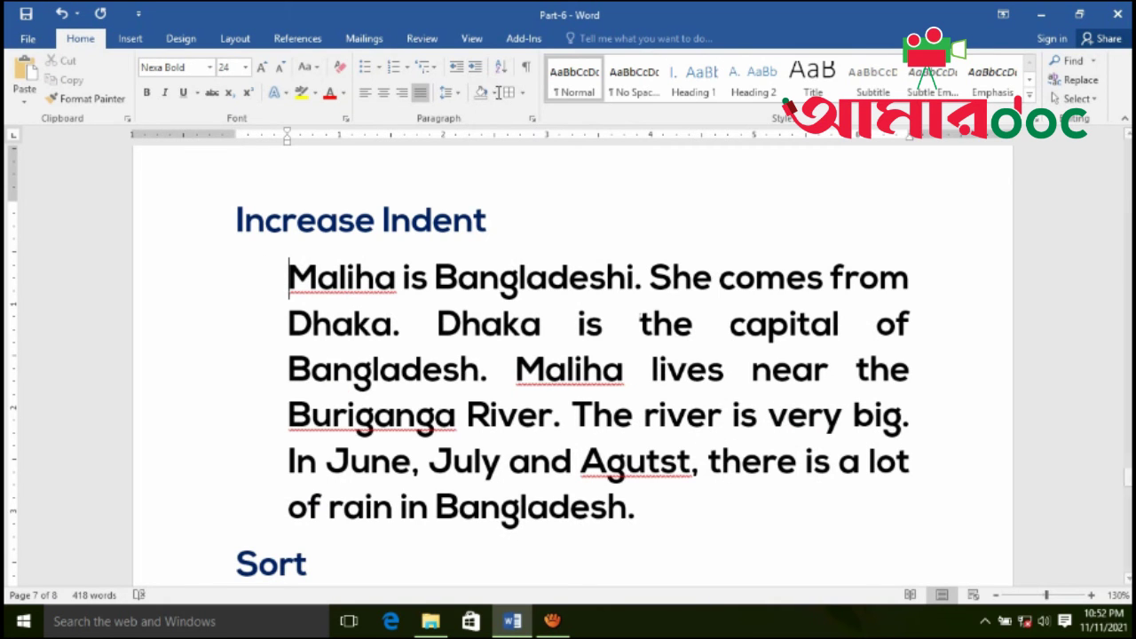
pyautogui.click(478, 69)
pyautogui.click(478, 70)
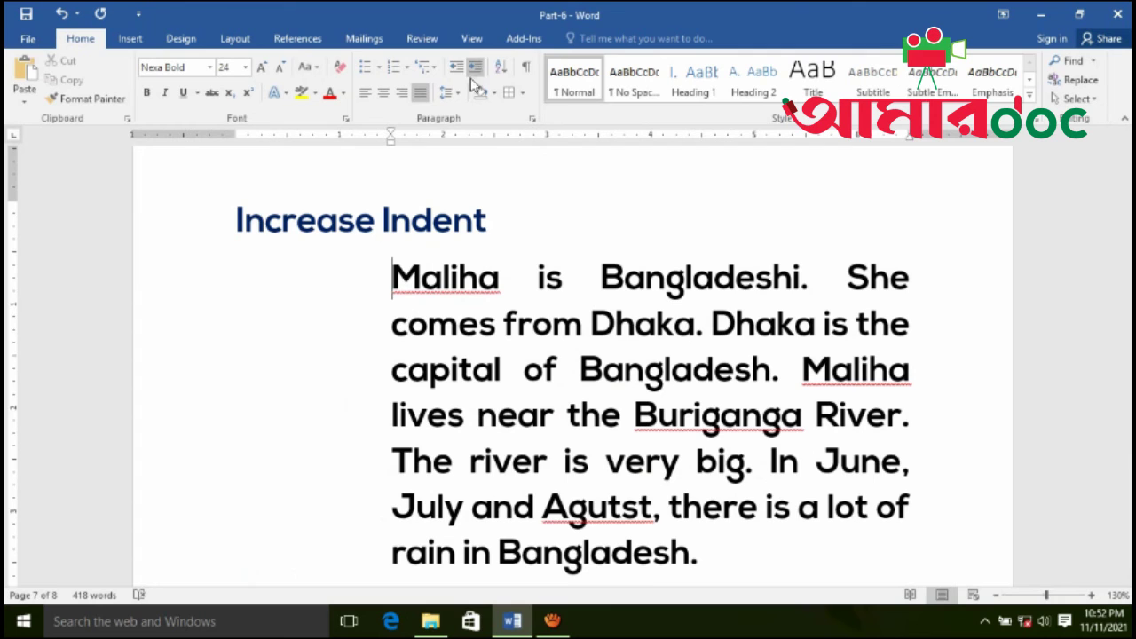
pyautogui.click(456, 69)
pyautogui.click(456, 69)
pyautogui.scroll(-3, 532, 399)
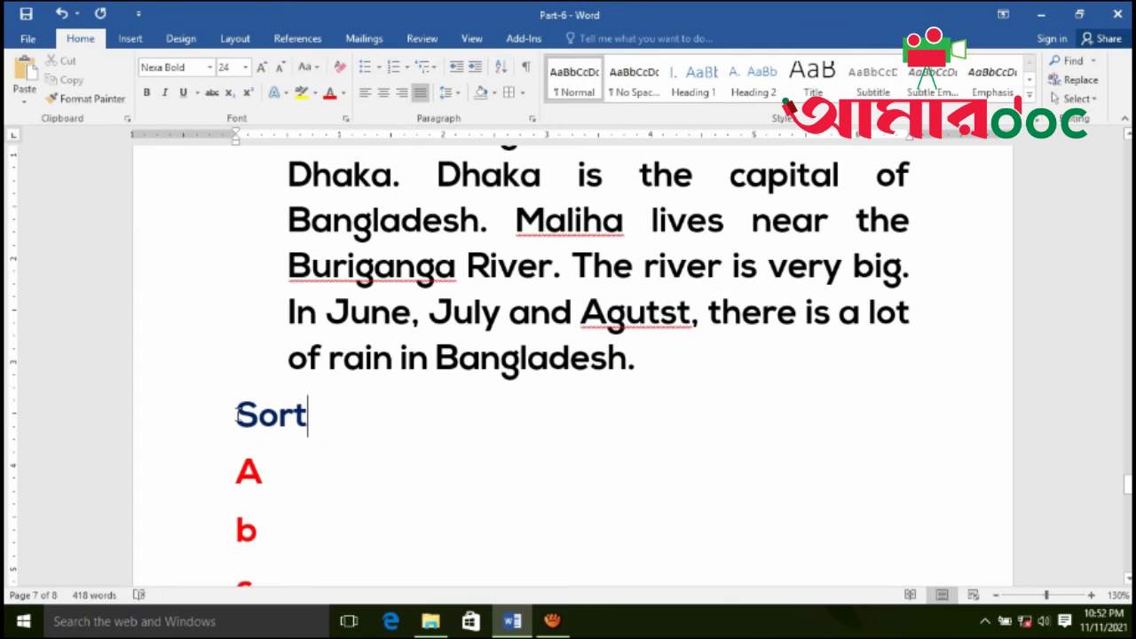
pyautogui.moveTo(236, 414); pyautogui.dragTo(305, 417)
pyautogui.click(319, 418)
pyautogui.click(240, 432)
pyautogui.click(310, 428)
# Sort the letter list from A to g under the Sort heading as text paragraphs in descending order.
pyautogui.scroll(-5, 322, 436)
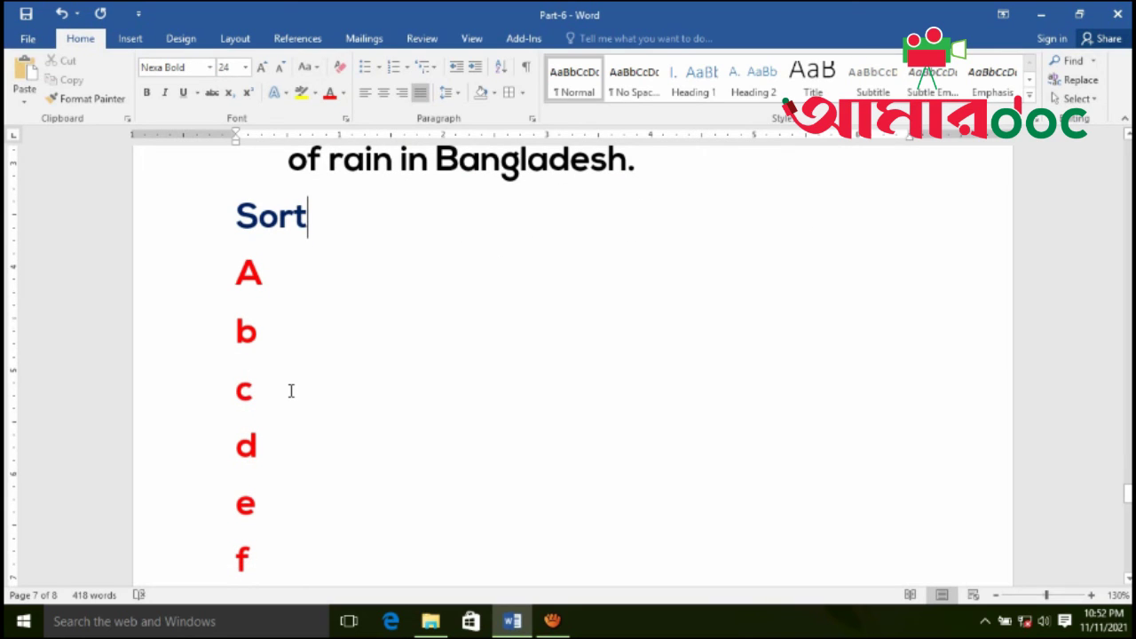
pyautogui.click(238, 276)
pyautogui.scroll(-3, 272, 418)
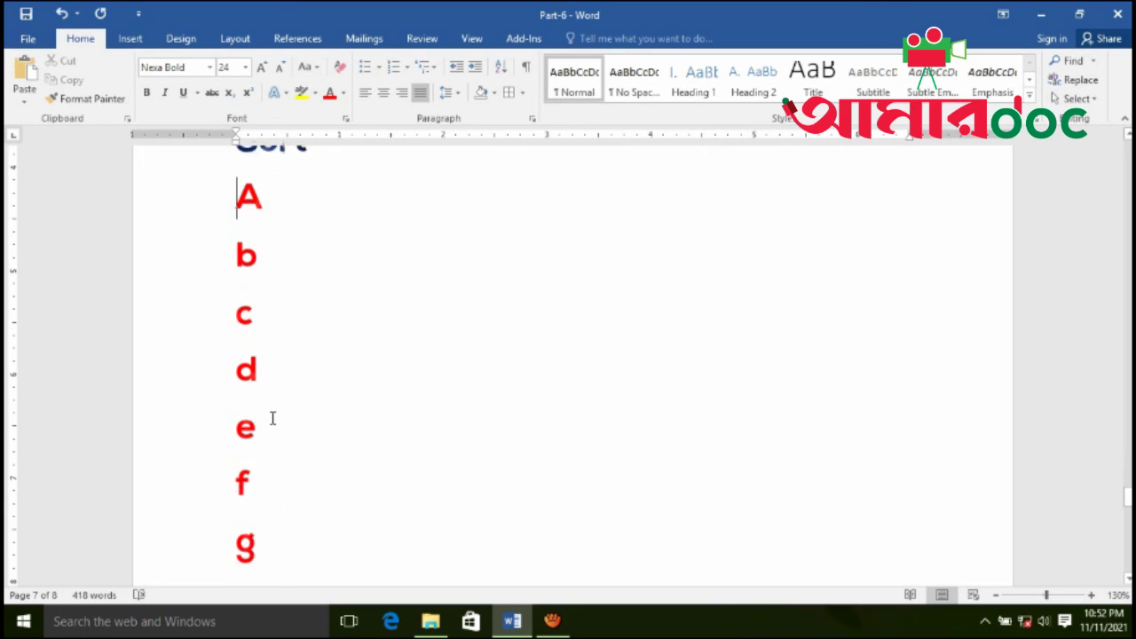
pyautogui.moveTo(265, 525); pyautogui.dragTo(215, 201)
pyautogui.scroll(3, 356, 390)
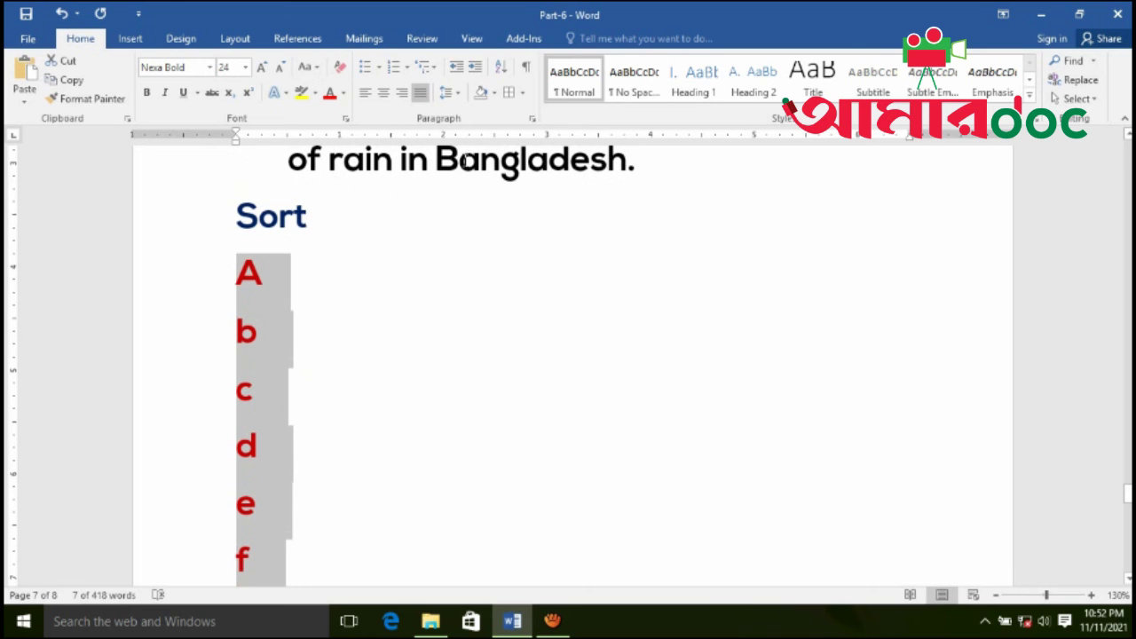
pyautogui.click(502, 70)
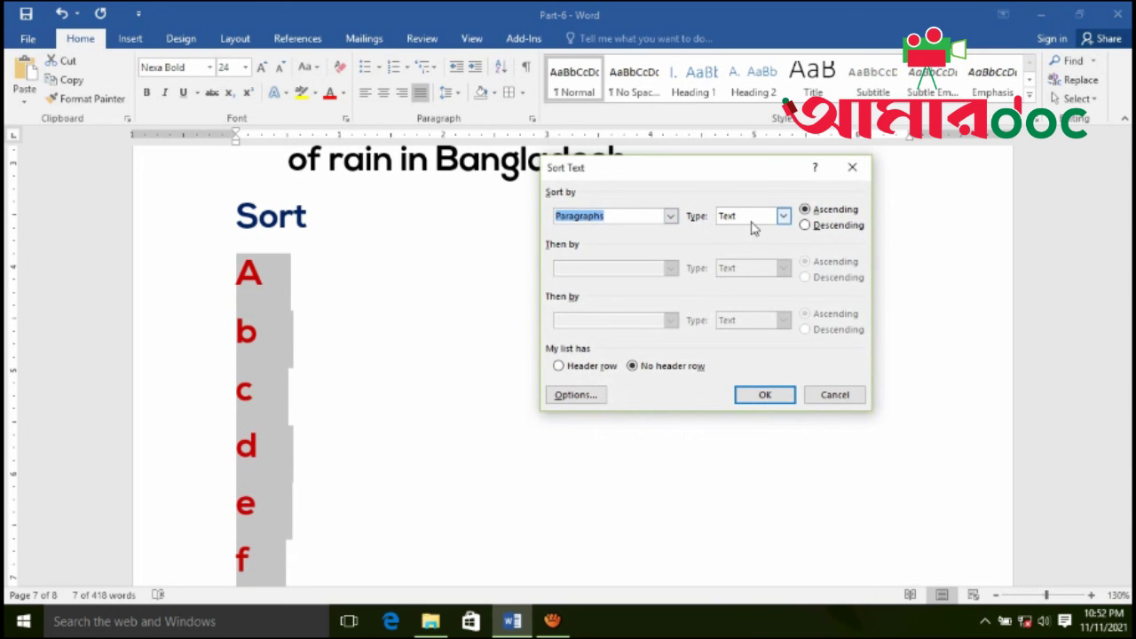
pyautogui.click(805, 226)
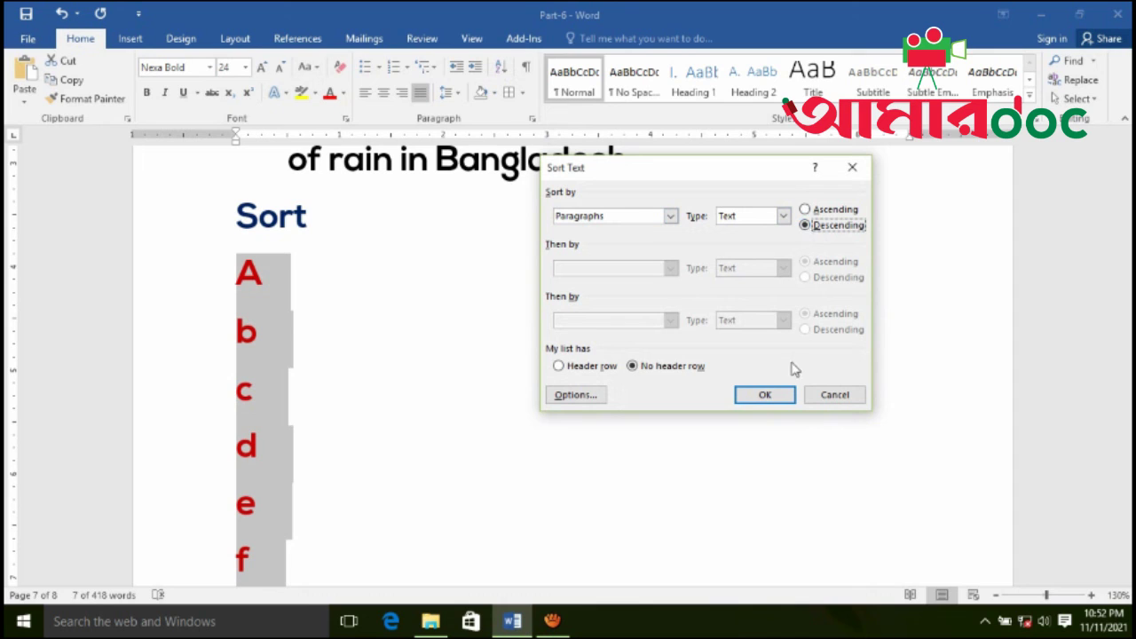
pyautogui.click(765, 397)
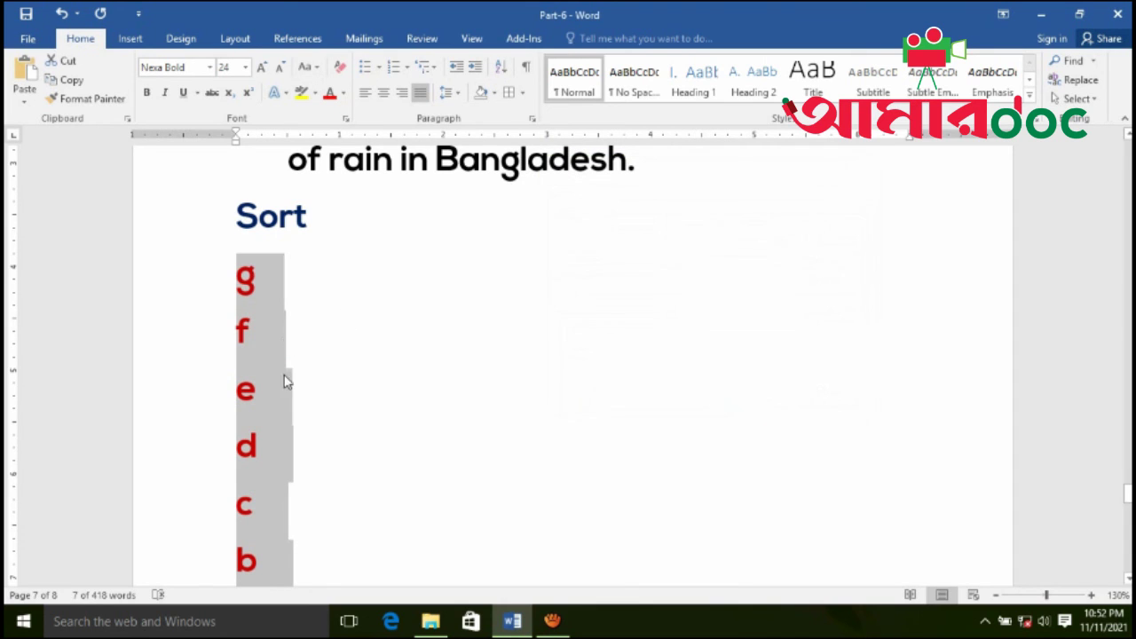
# Sort the selected letter list under the Sort heading as text paragraphs in ascending order.
pyautogui.scroll(-1, 284, 424)
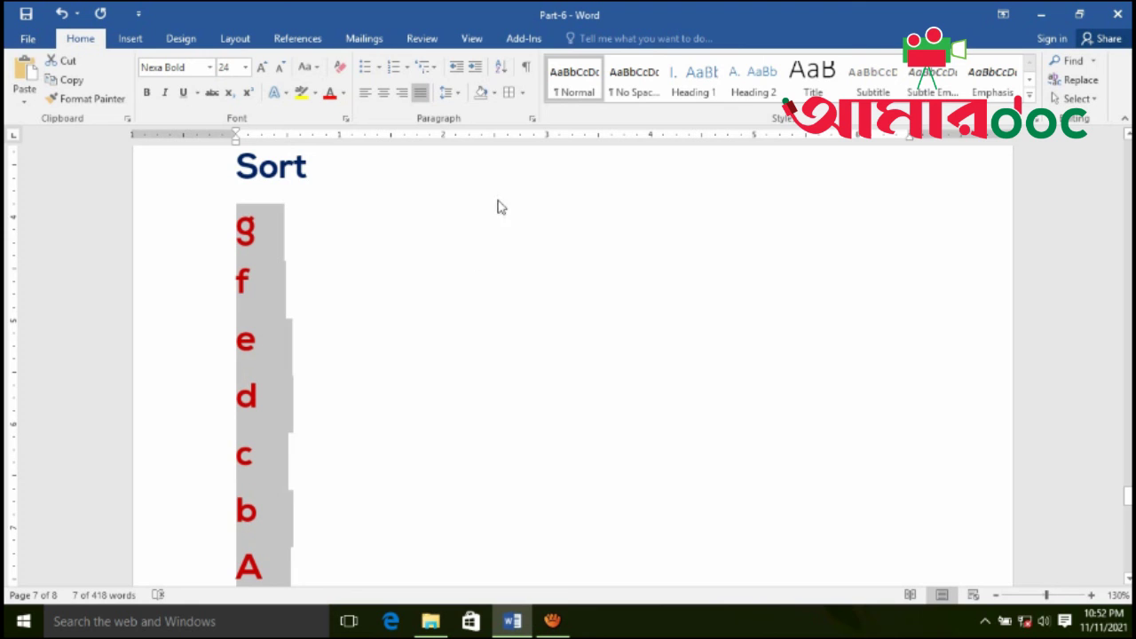
pyautogui.click(501, 68)
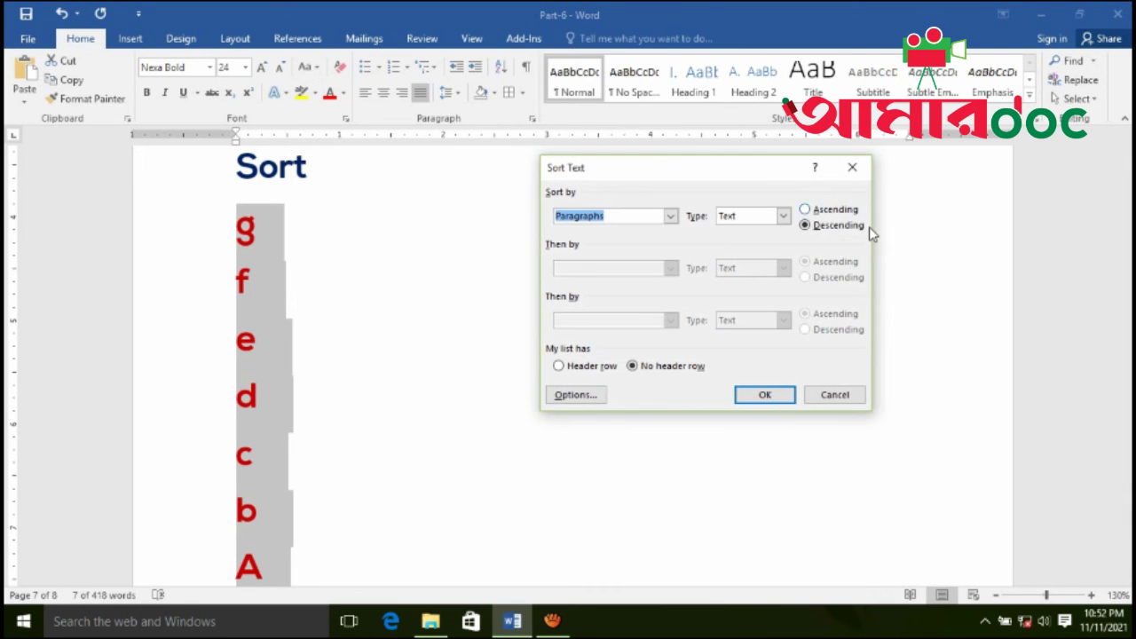
pyautogui.click(806, 211)
pyautogui.click(765, 394)
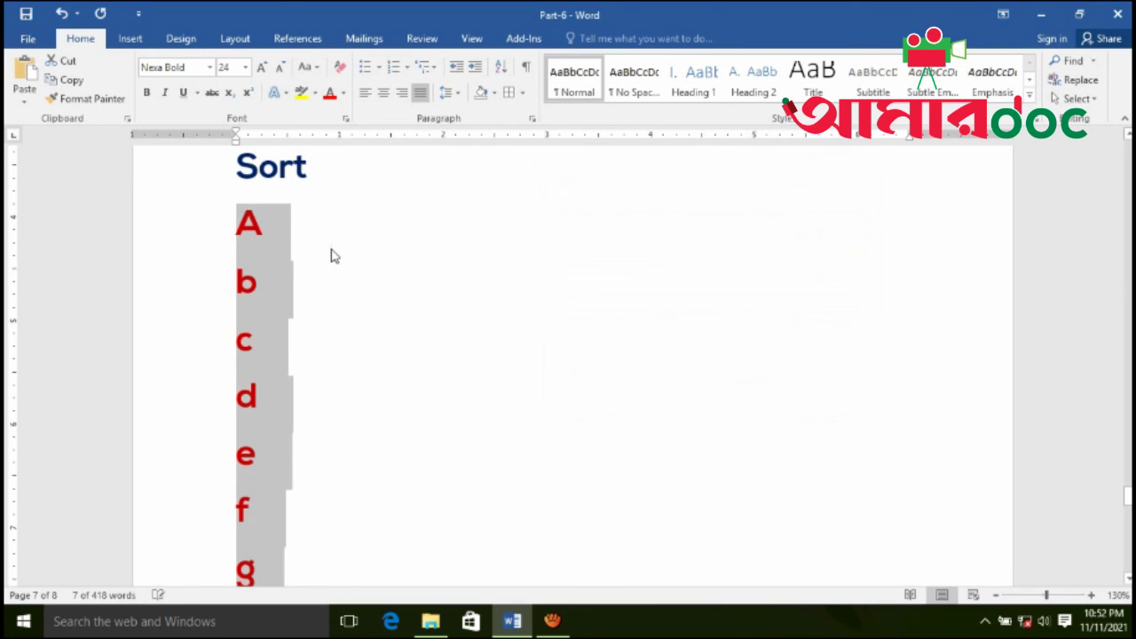
# Select the number list from 1 to 7 on the last page and sort its paragraphs by number in descending order.
pyautogui.scroll(-10, 334, 284)
pyautogui.scroll(-1, 334, 294)
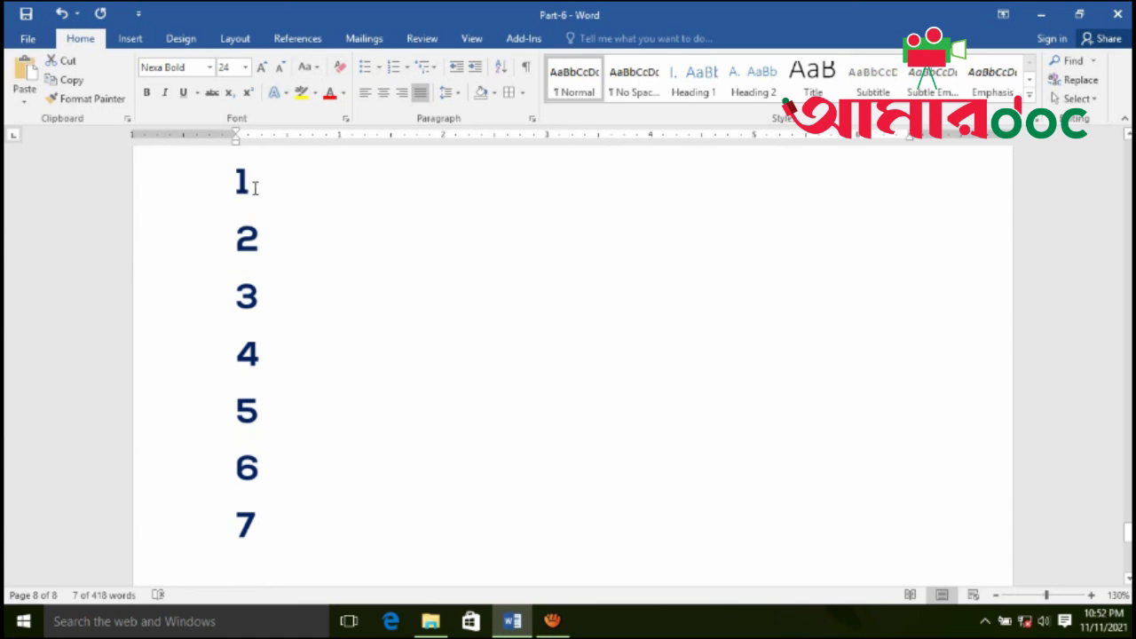
pyautogui.moveTo(243, 214); pyautogui.dragTo(264, 517)
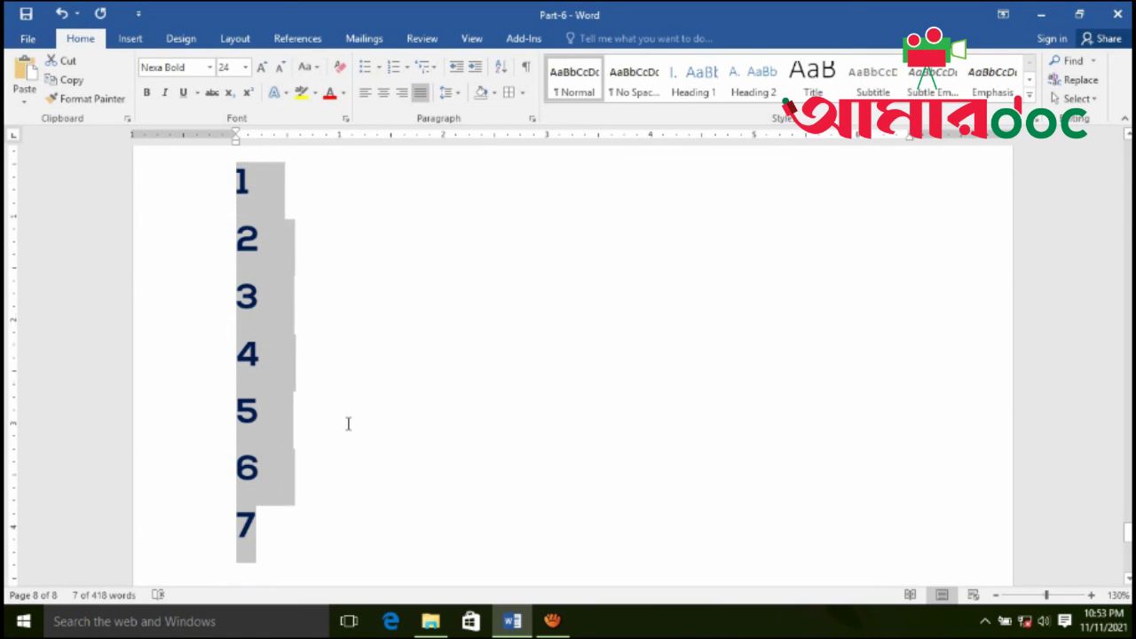
pyautogui.scroll(-3, 348, 424)
pyautogui.click(500, 67)
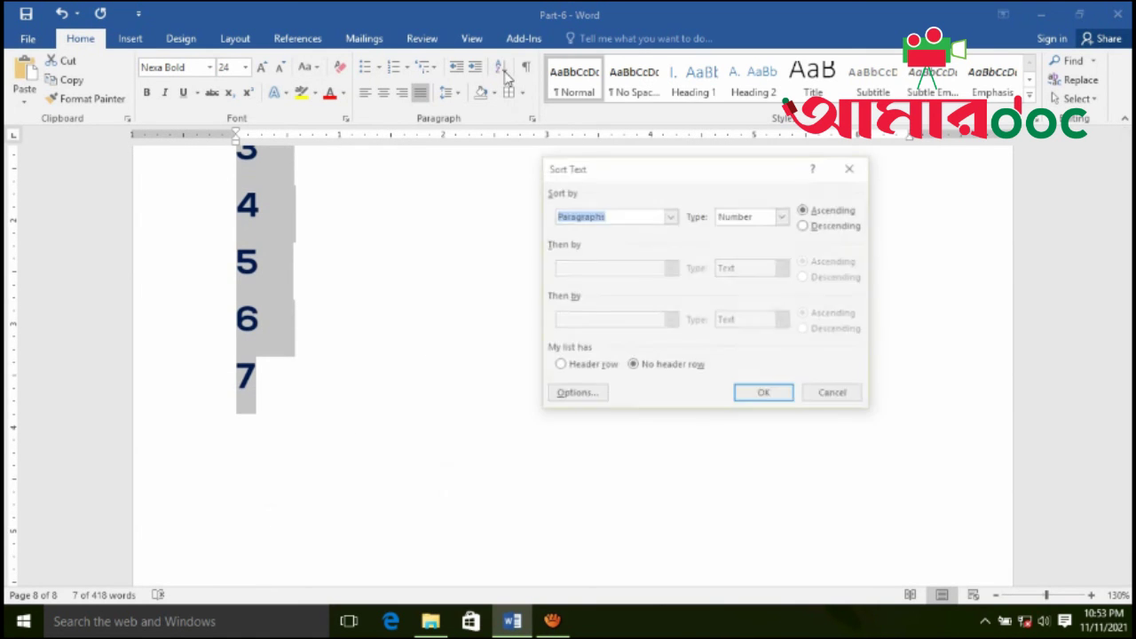
pyautogui.click(804, 225)
pyautogui.click(769, 396)
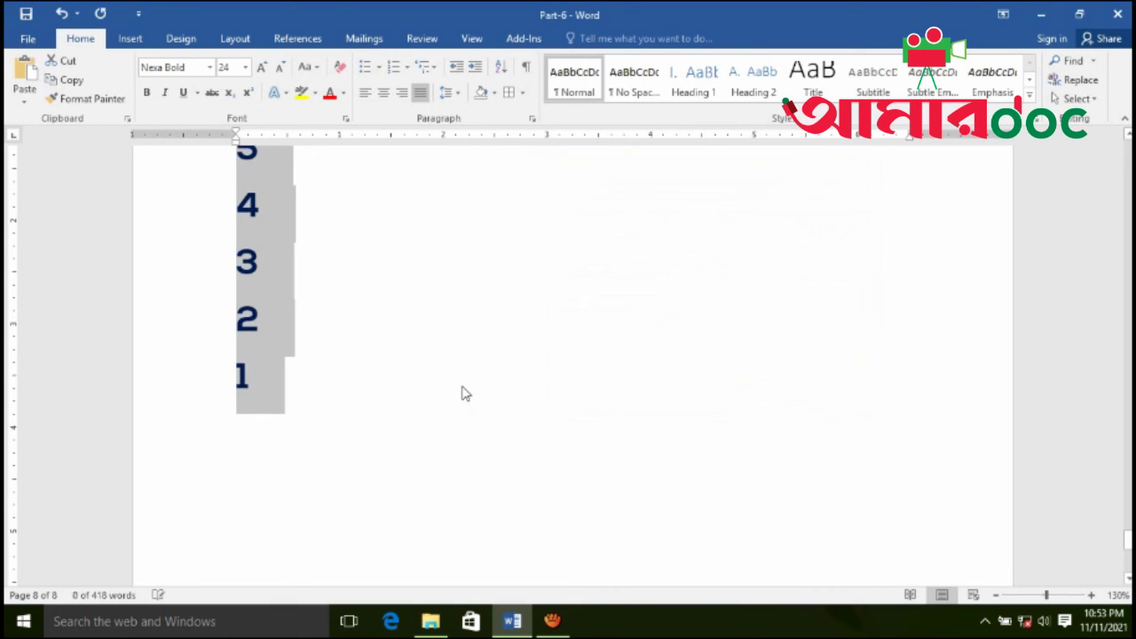
# Sort the selected number list on the last page in ascending order and deselect it.
pyautogui.scroll(3, 462, 394)
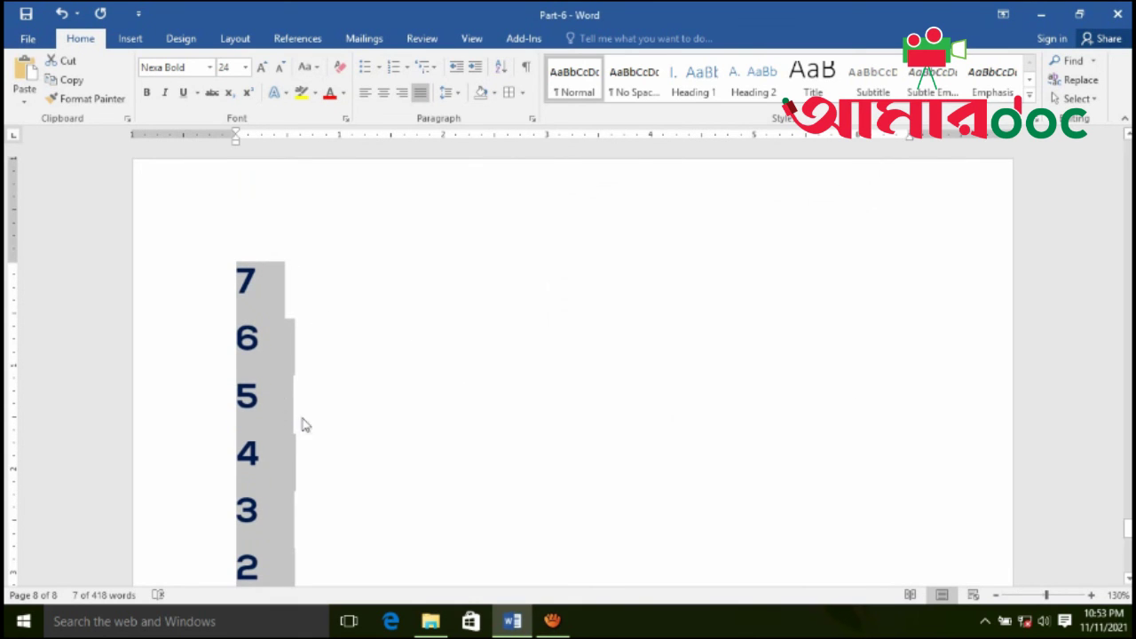
pyautogui.click(503, 70)
pyautogui.click(806, 209)
pyautogui.click(774, 396)
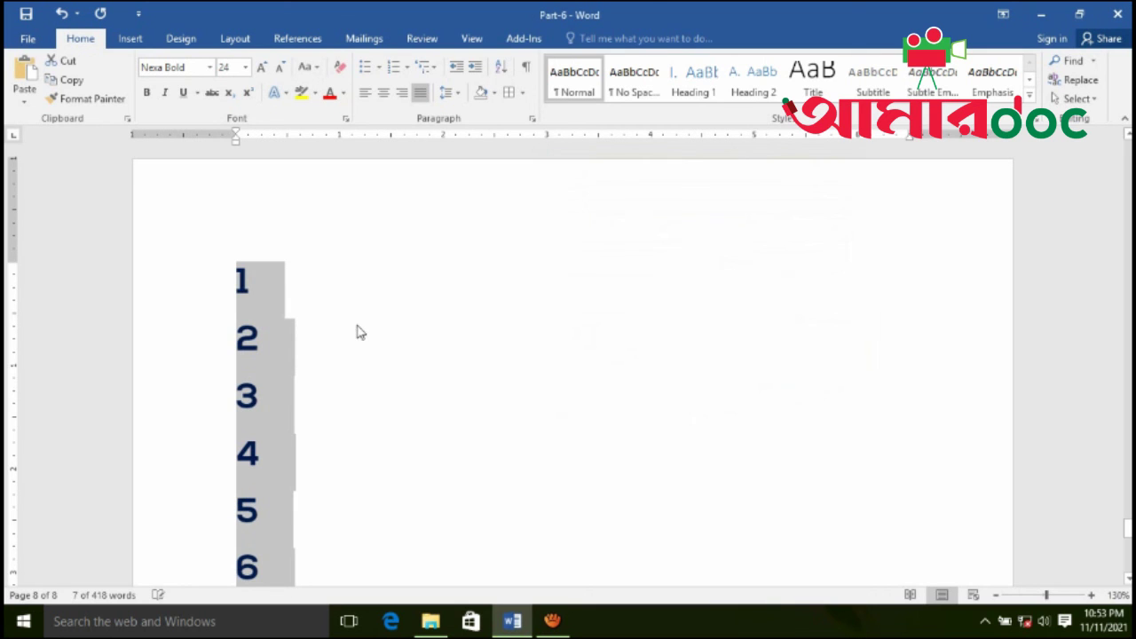
pyautogui.click(361, 333)
# Open the full Paragraph settings and look through the available alignment options without changing the alignment.
pyautogui.scroll(-5, 350, 328)
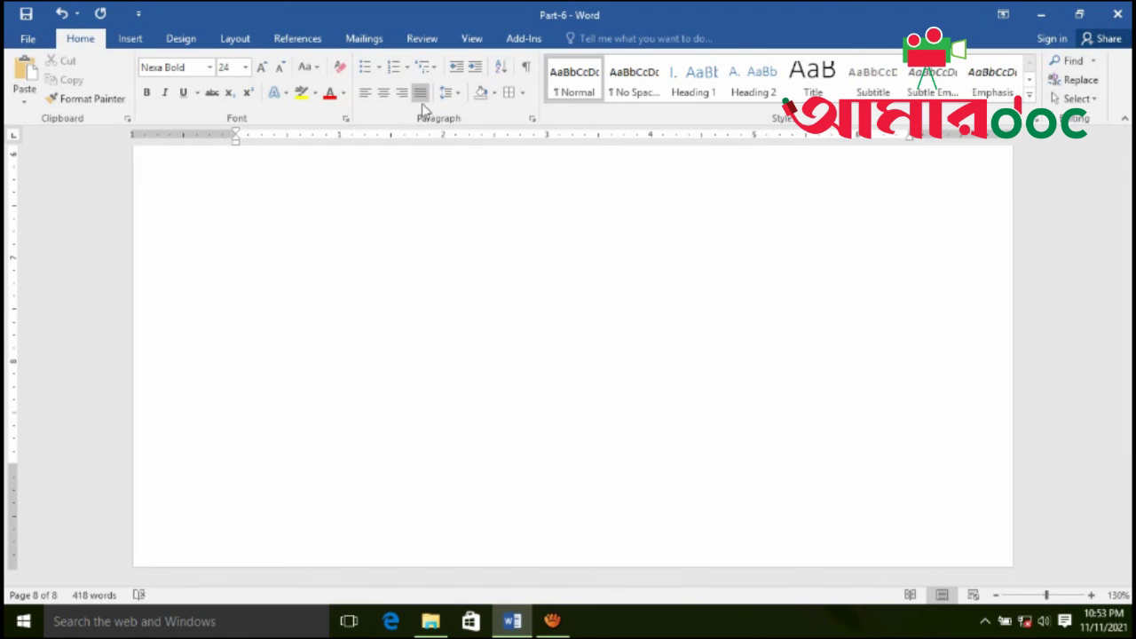
pyautogui.click(533, 125)
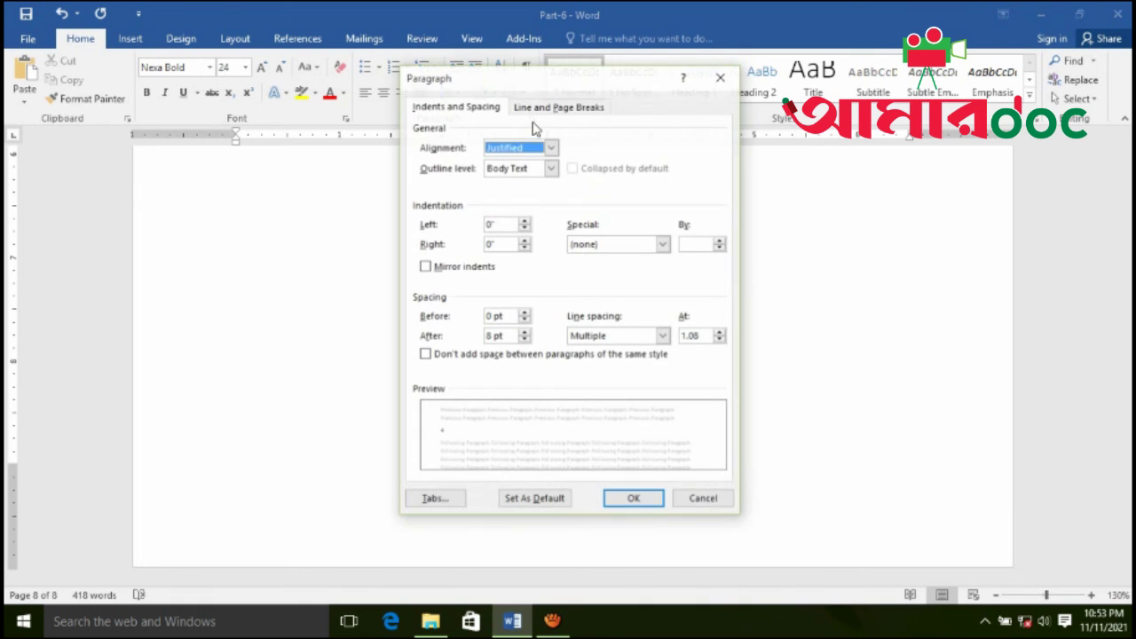
pyautogui.moveTo(593, 76); pyautogui.dragTo(574, 224)
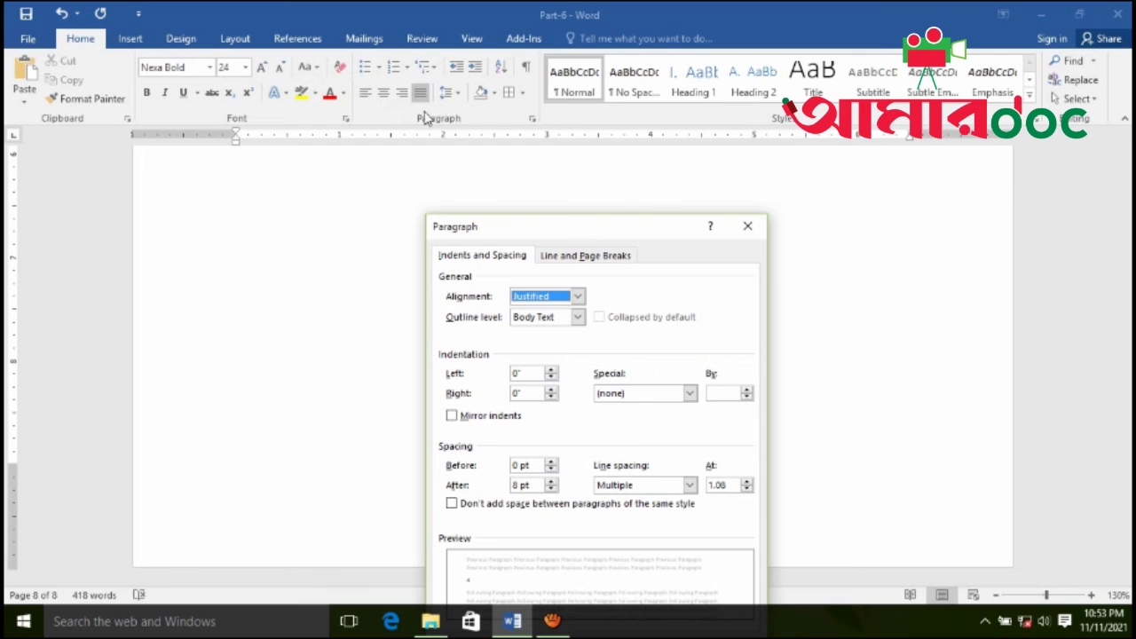
pyautogui.moveTo(533, 230); pyautogui.dragTo(528, 206)
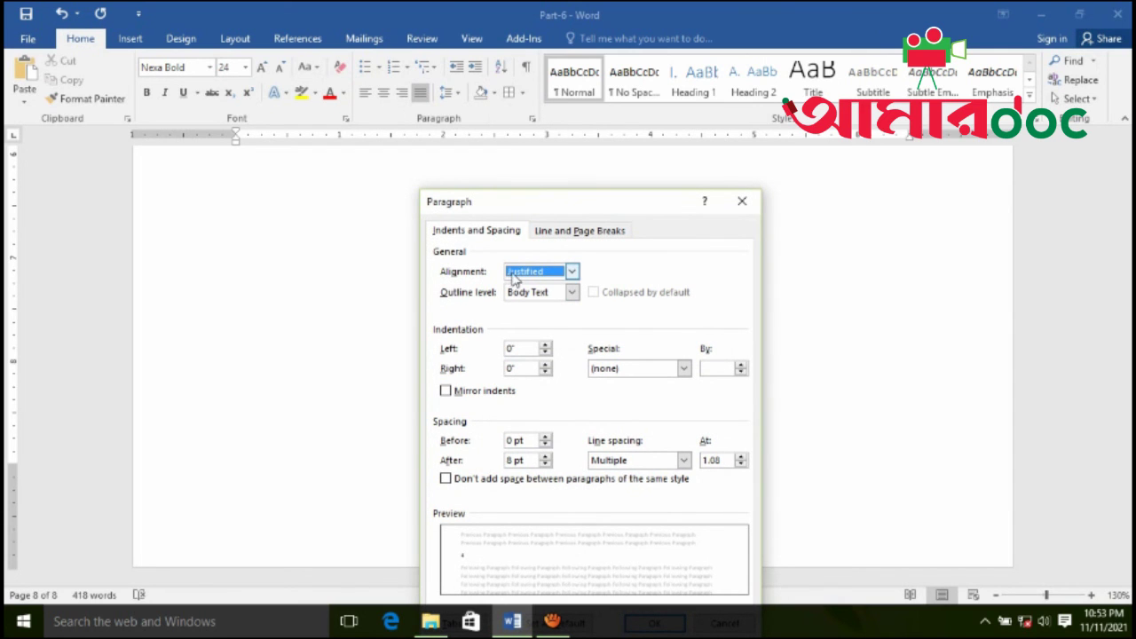
pyautogui.click(573, 271)
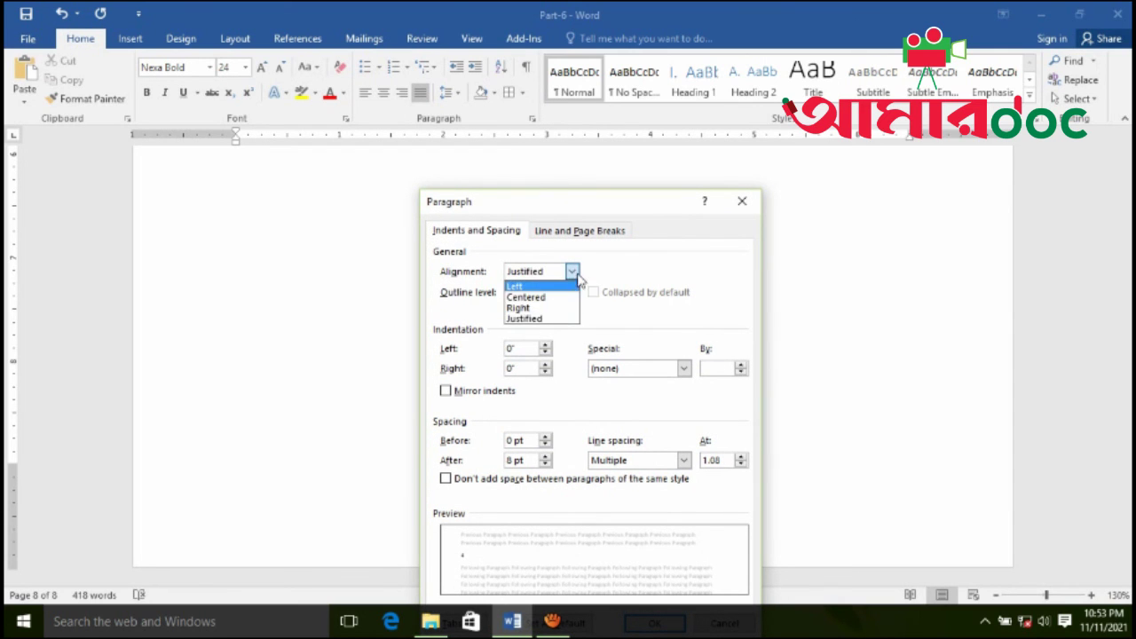
pyautogui.click(572, 272)
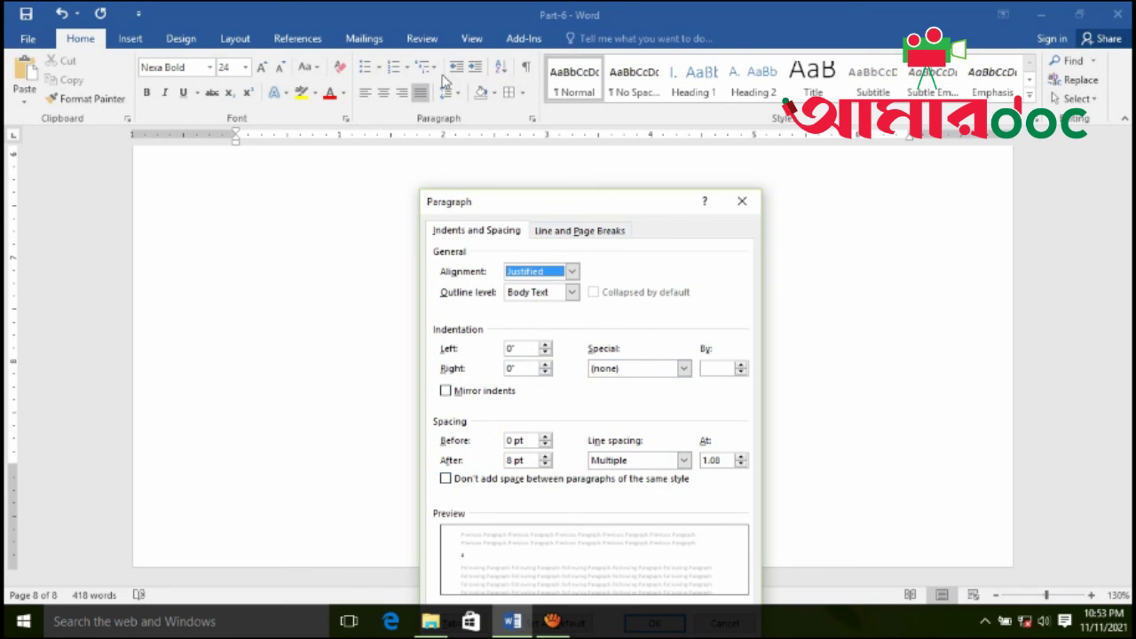
# Review the Line and Page Breaks and the Indents and Spacing settings, and close the Paragraph dialog without applying changes.
pyautogui.click(571, 233)
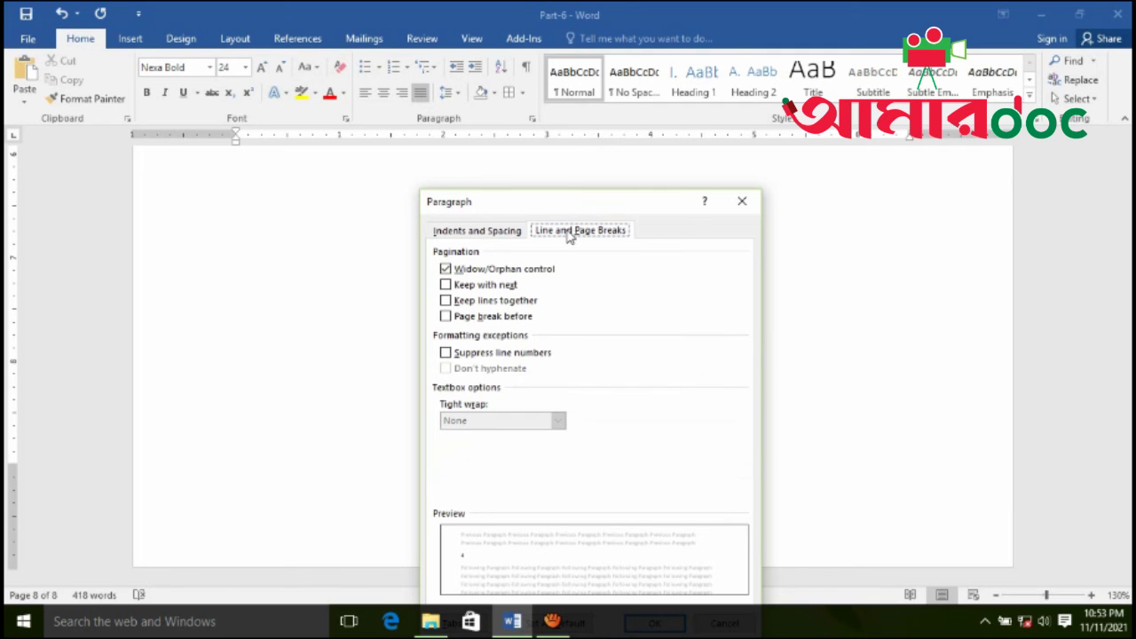
pyautogui.click(481, 236)
pyautogui.moveTo(512, 206); pyautogui.dragTo(477, 173)
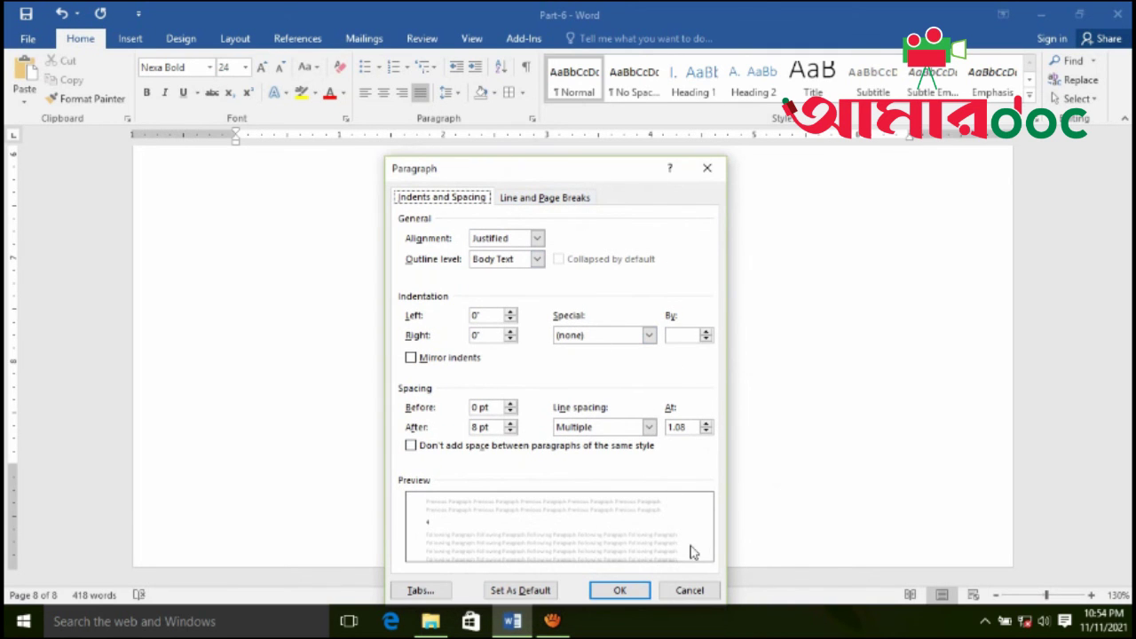
pyautogui.click(685, 591)
pyautogui.scroll(2, 478, 424)
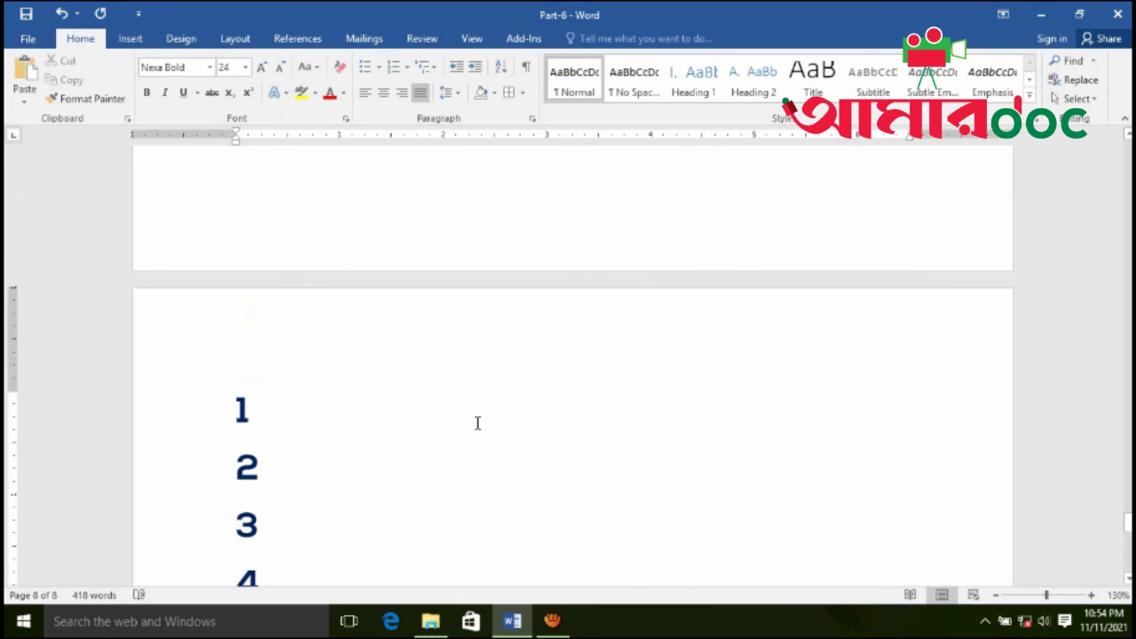